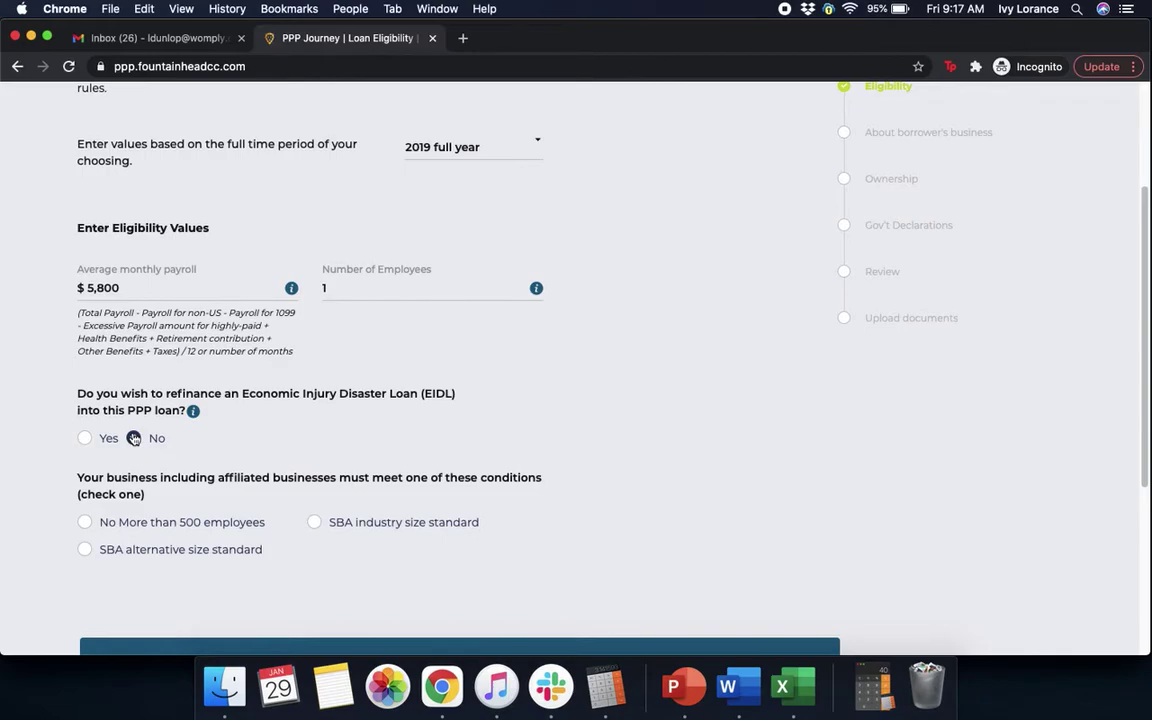
Answer No to EIDL refinancing and 'No More than 500 employees', then continue past the $14,500 result.
{"action": "left_click", "coordinate": [134, 439]}
{"action": "left_click", "coordinate": [110, 523]}
{"action": "scroll", "coordinate": [754, 505], "scroll_direction": "down", "scroll_amount": 5}
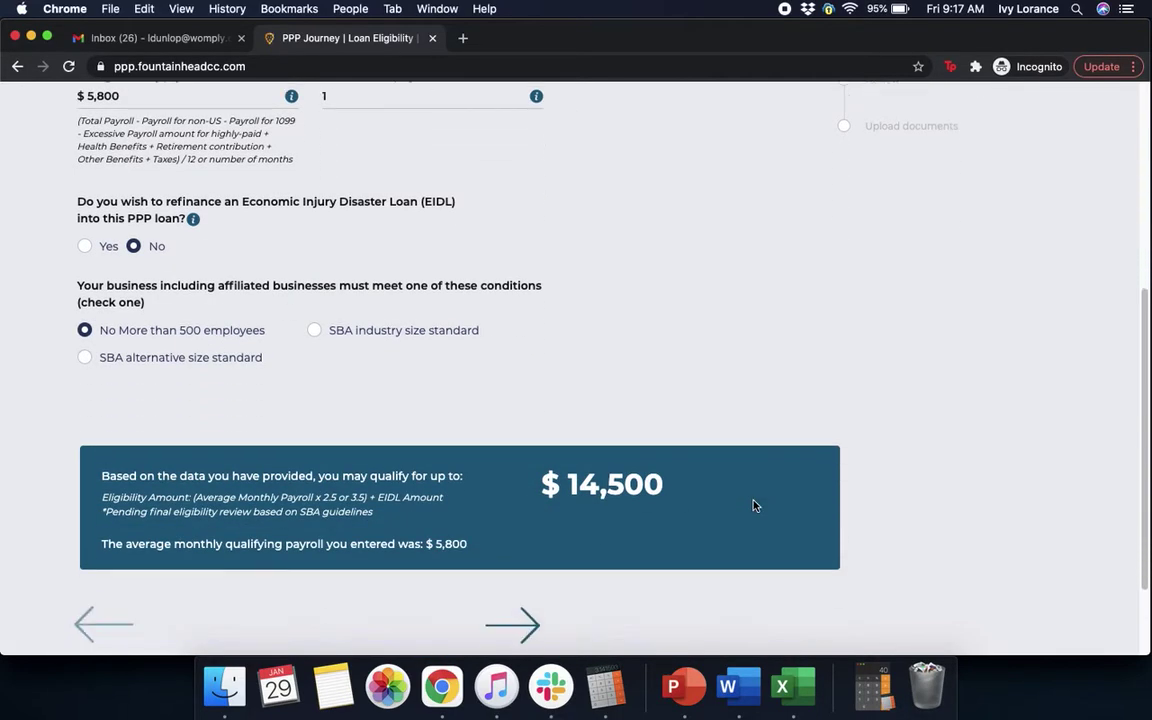
{"action": "scroll", "coordinate": [754, 505], "scroll_direction": "down", "scroll_amount": 1}
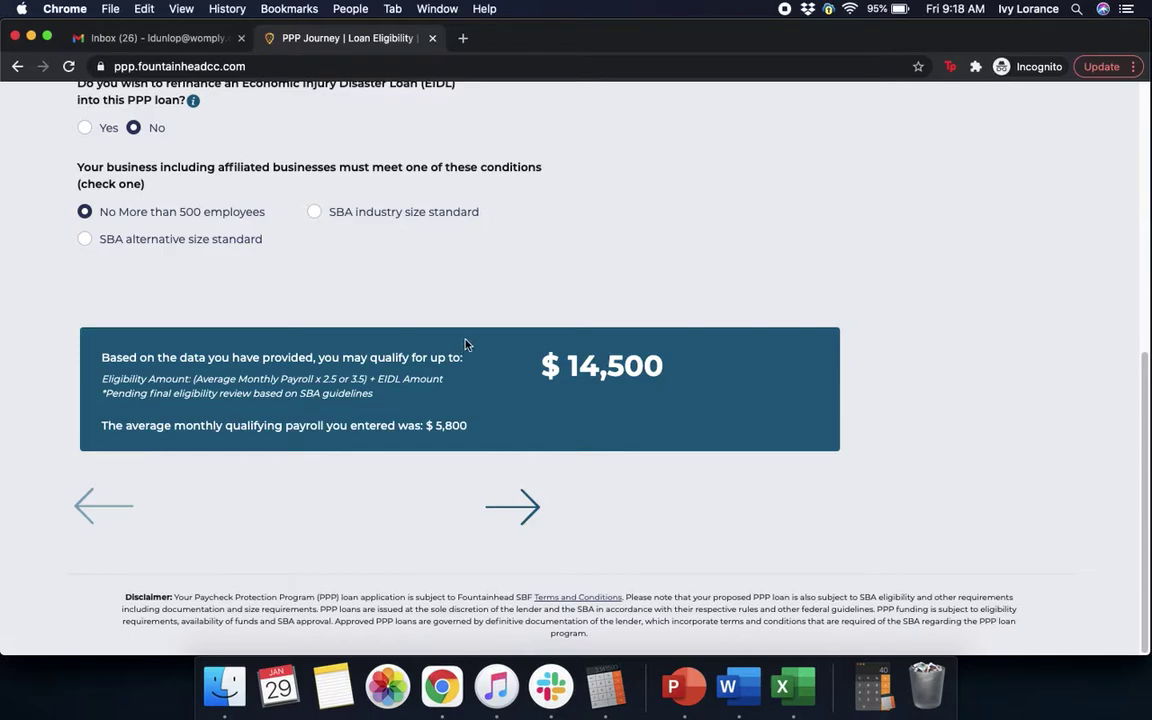
{"action": "left_click", "coordinate": [510, 510]}
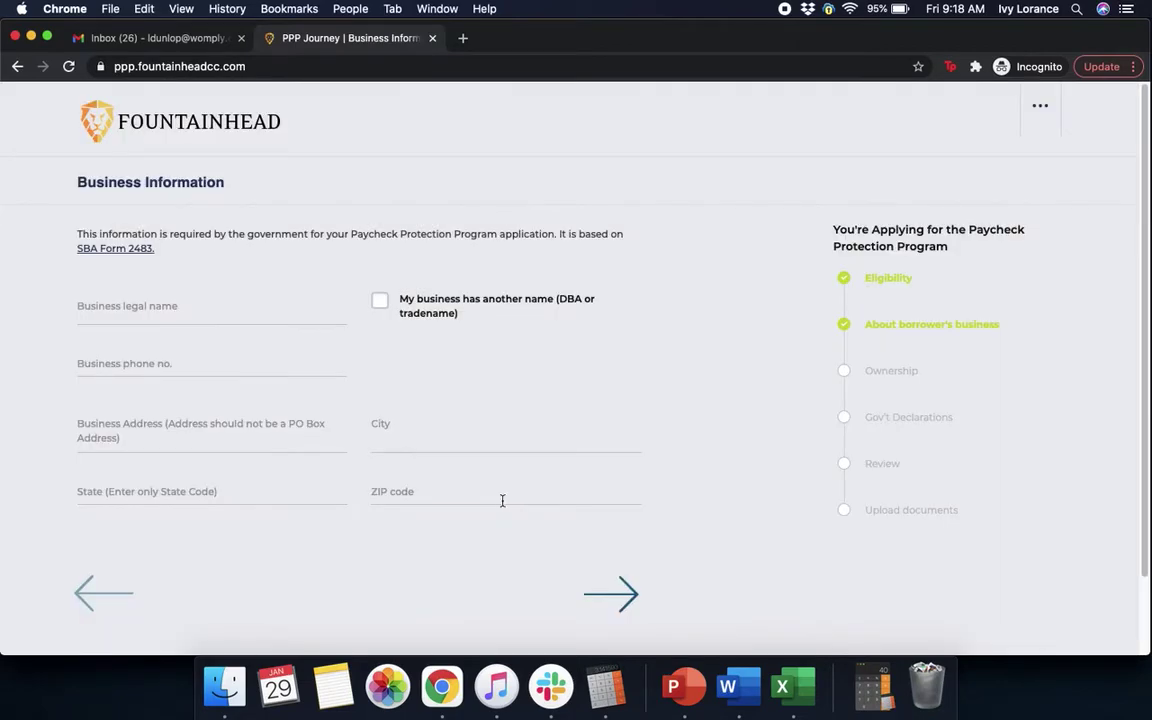
Enter the business legal name and the business phone number.
{"action": "left_click", "coordinate": [262, 306]}
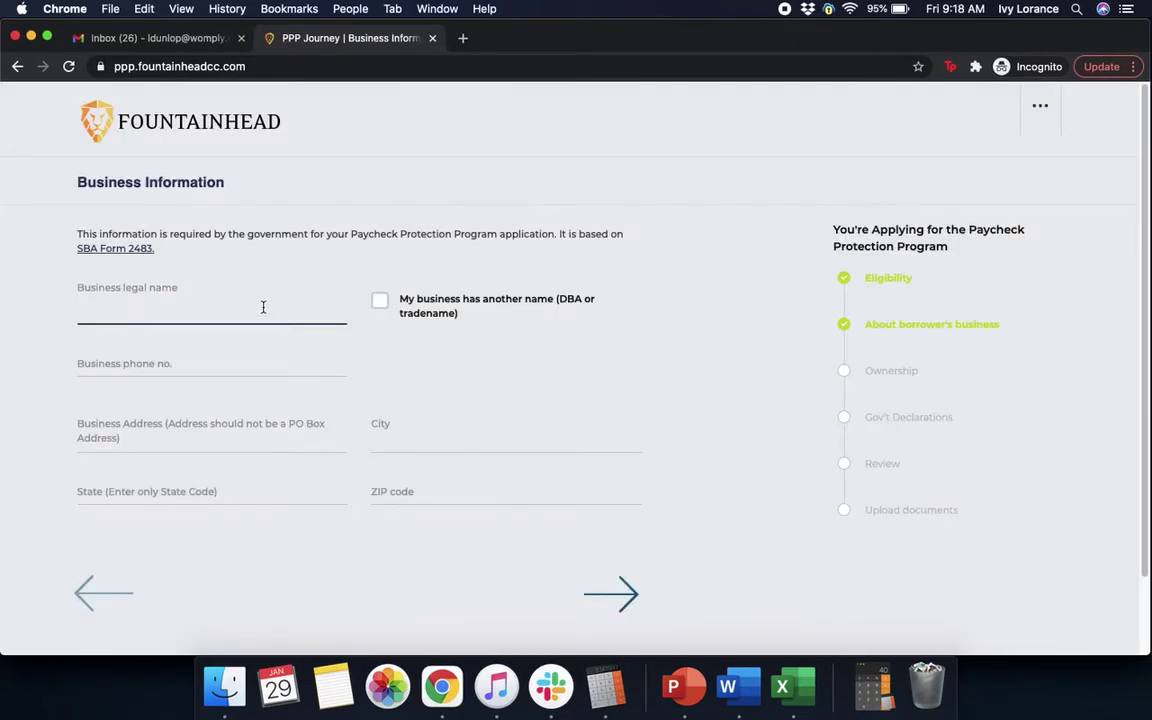
{"action": "left_click", "coordinate": [258, 373]}
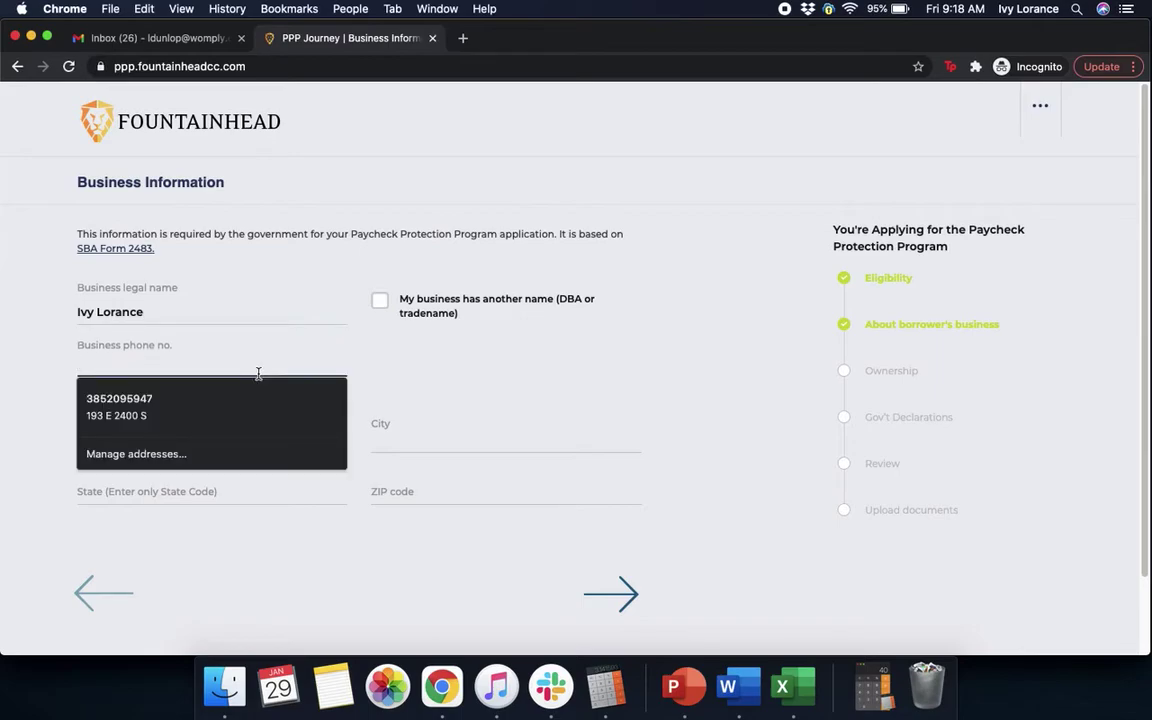
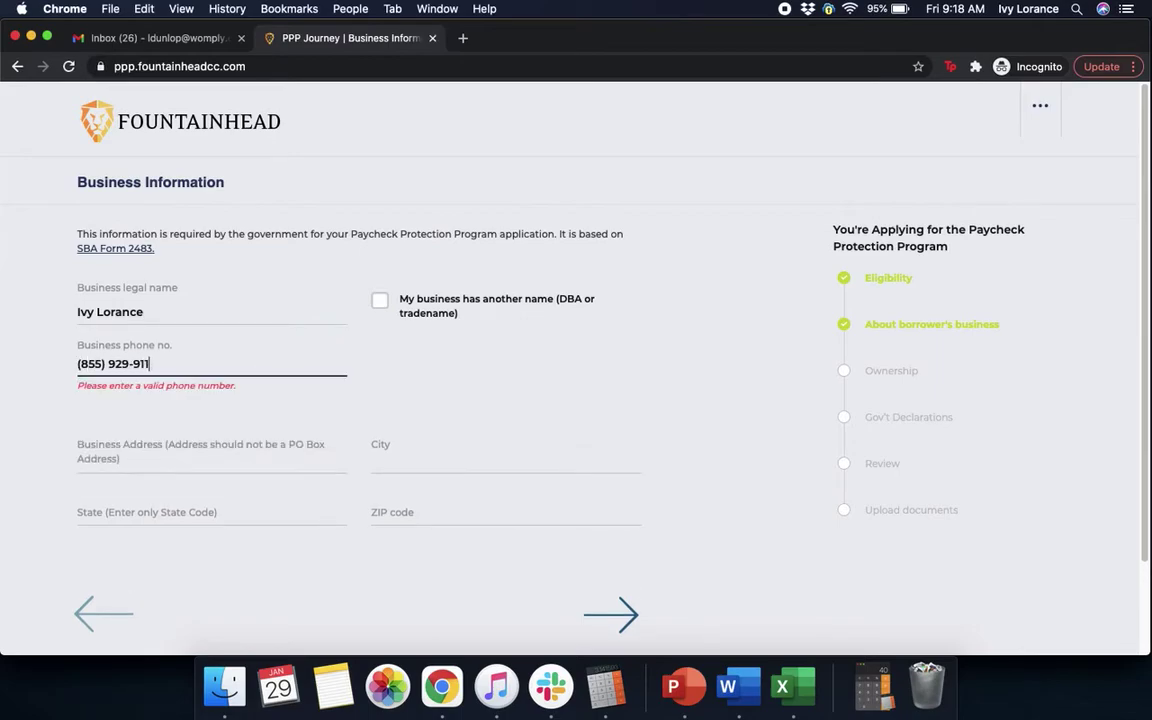
{"action": "left_click", "coordinate": [451, 375]}
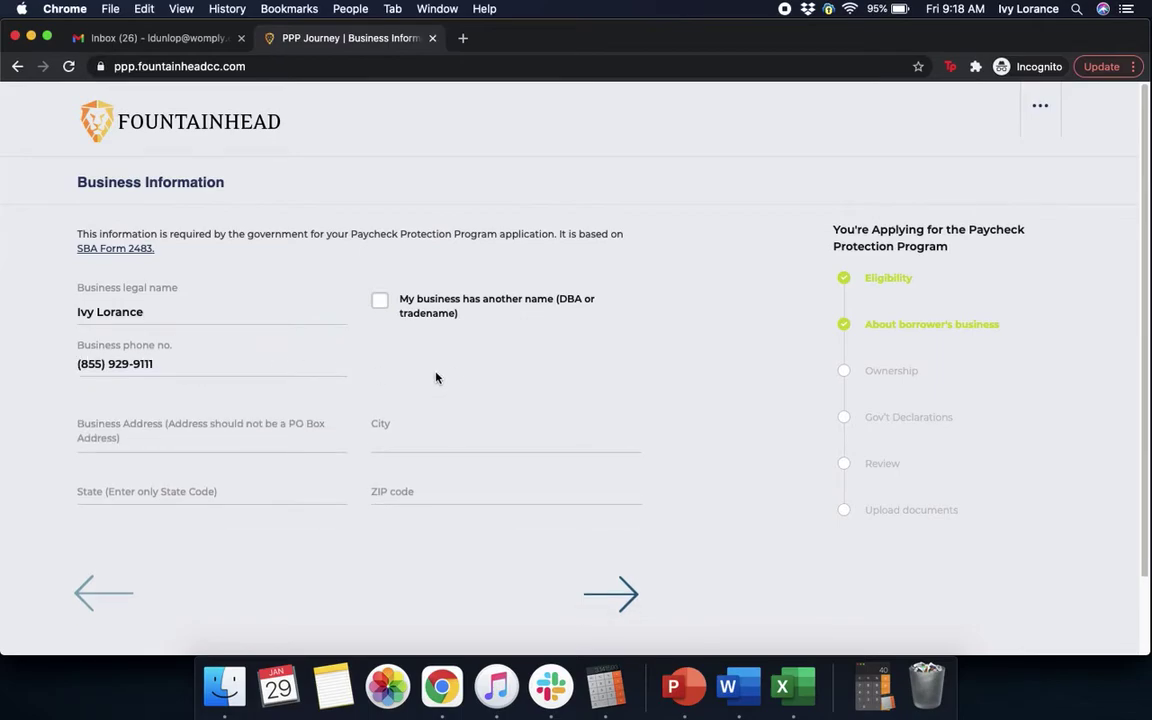
Fill in the business street address, city, state code and ZIP, then submit the page.
{"action": "left_click", "coordinate": [219, 430]}
{"action": "left_click", "coordinate": [400, 440]}
{"action": "type", "text": "san francisco"}
{"action": "left_click", "coordinate": [252, 490]}
{"action": "type", "text": "C"}
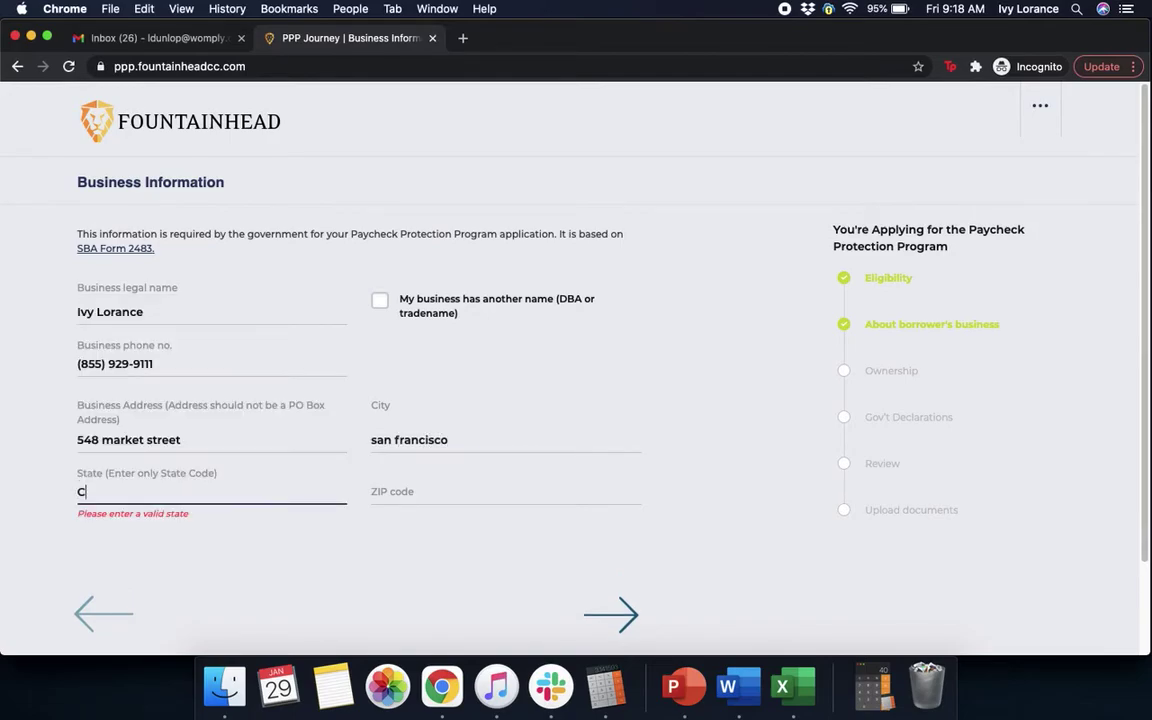
{"action": "type", "text": "A"}
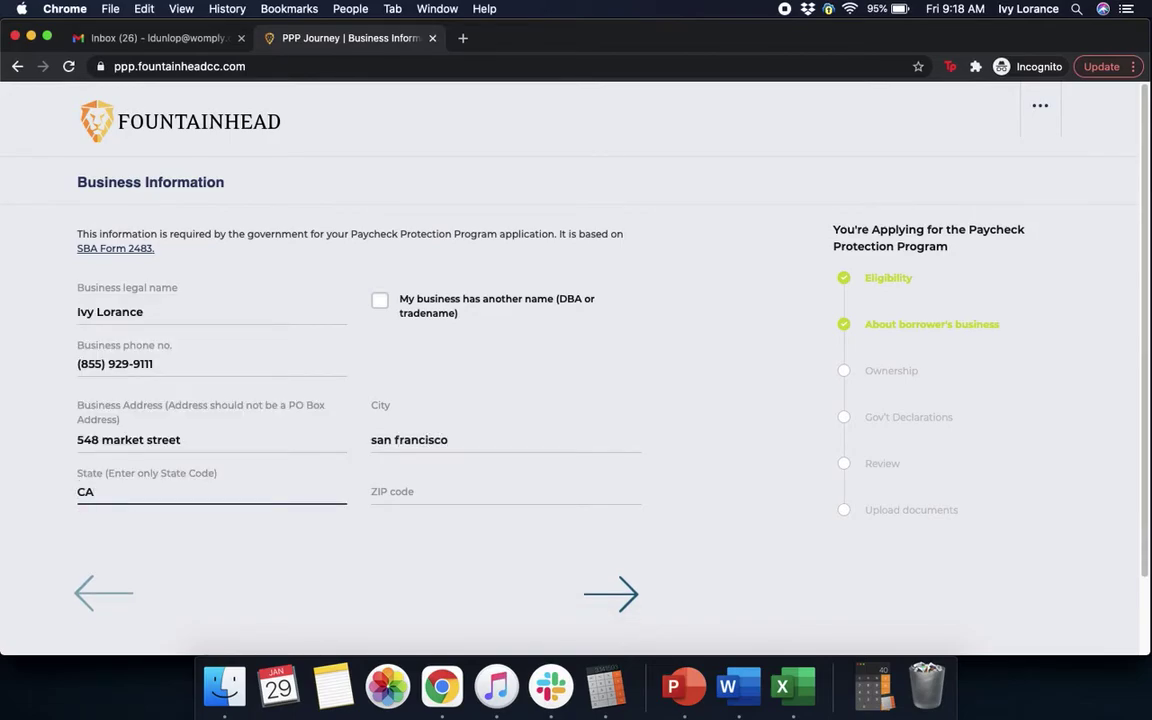
{"action": "left_click", "coordinate": [505, 493]}
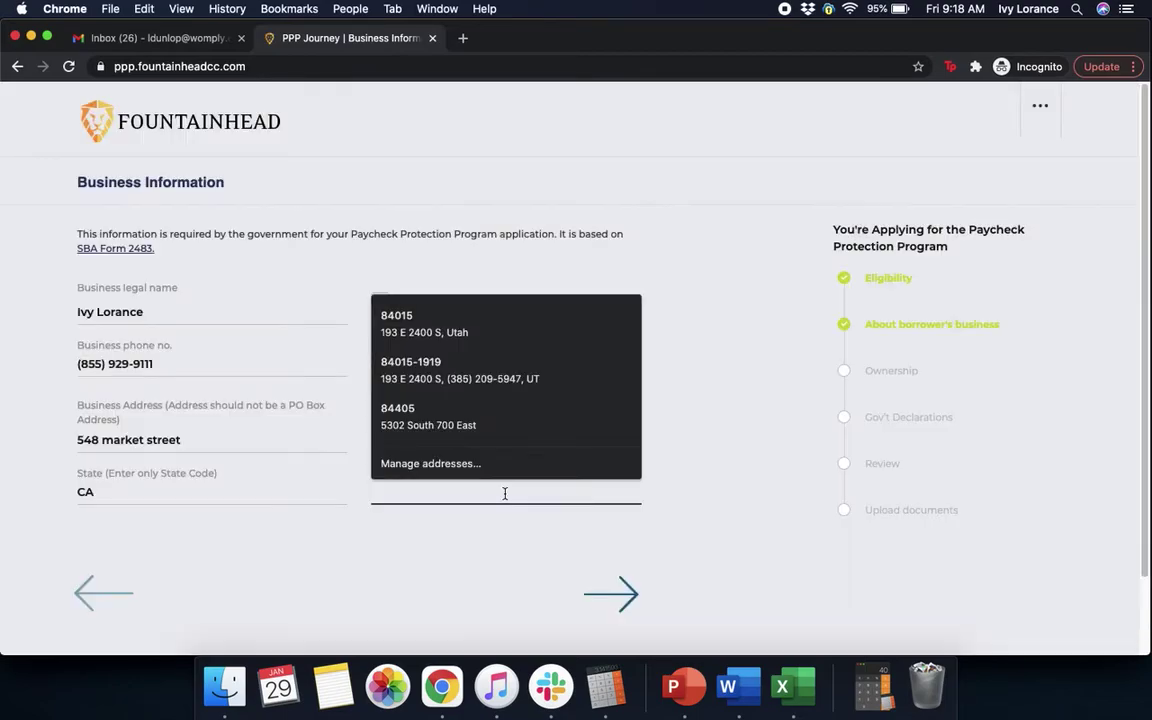
{"action": "type", "text": "9"}
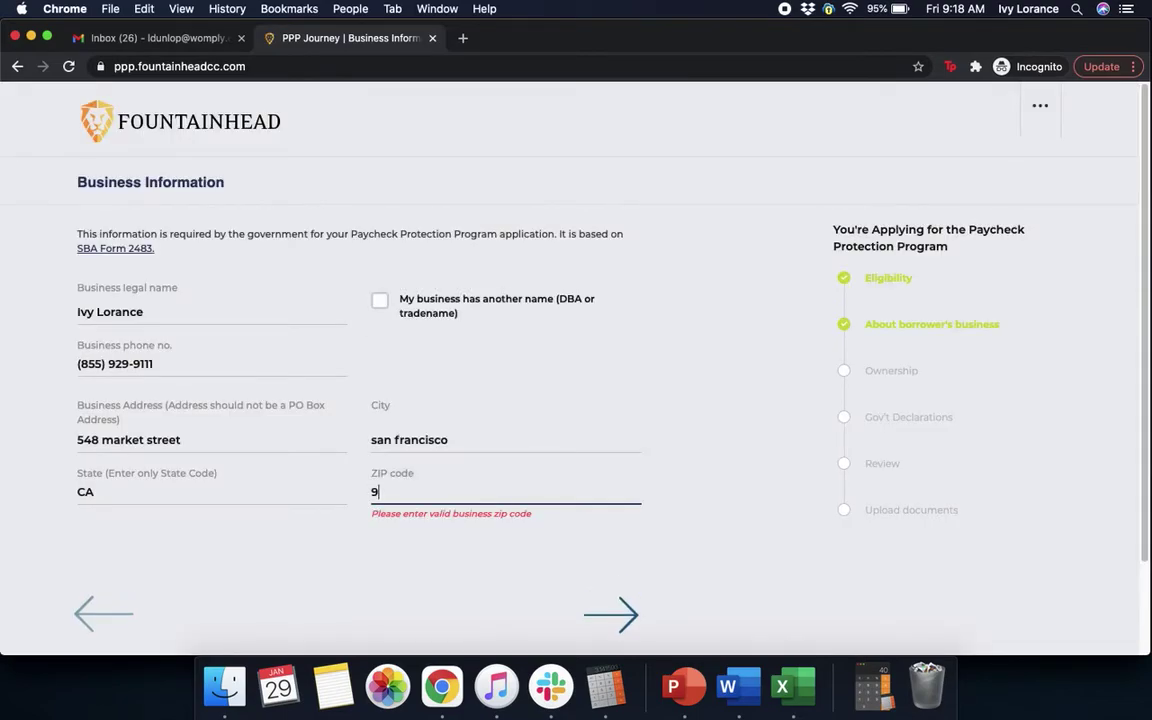
{"action": "type", "text": "4104"}
{"action": "left_click", "coordinate": [751, 563]}
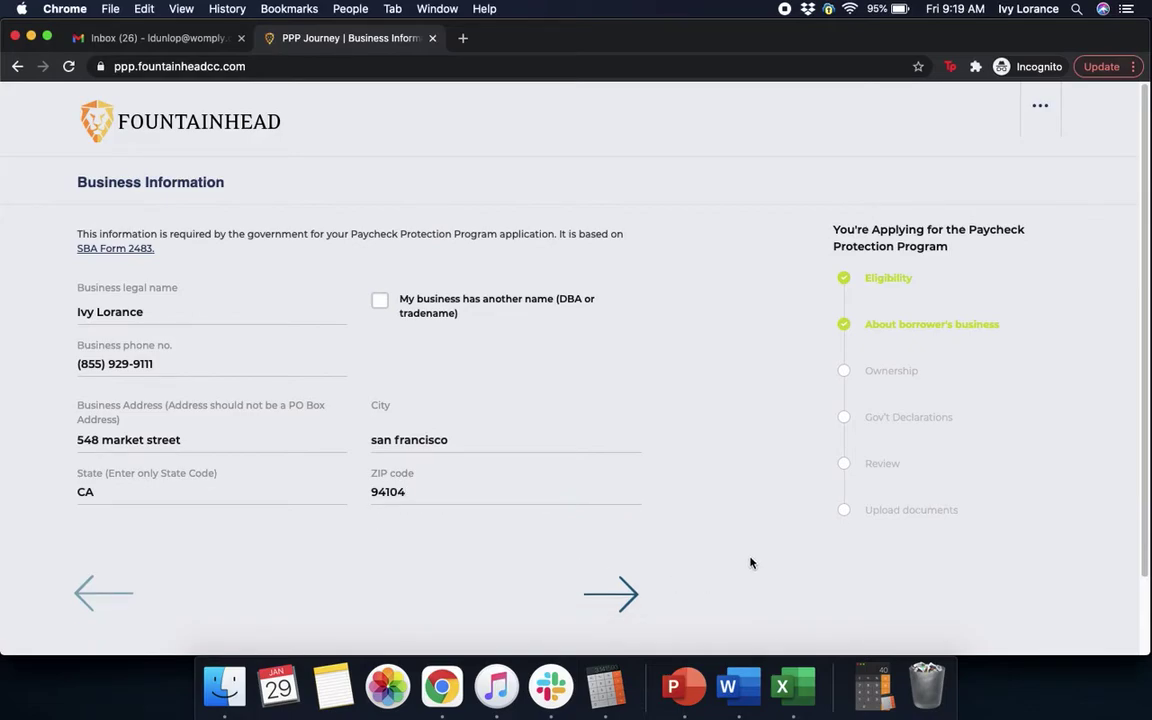
{"action": "left_click", "coordinate": [614, 594]}
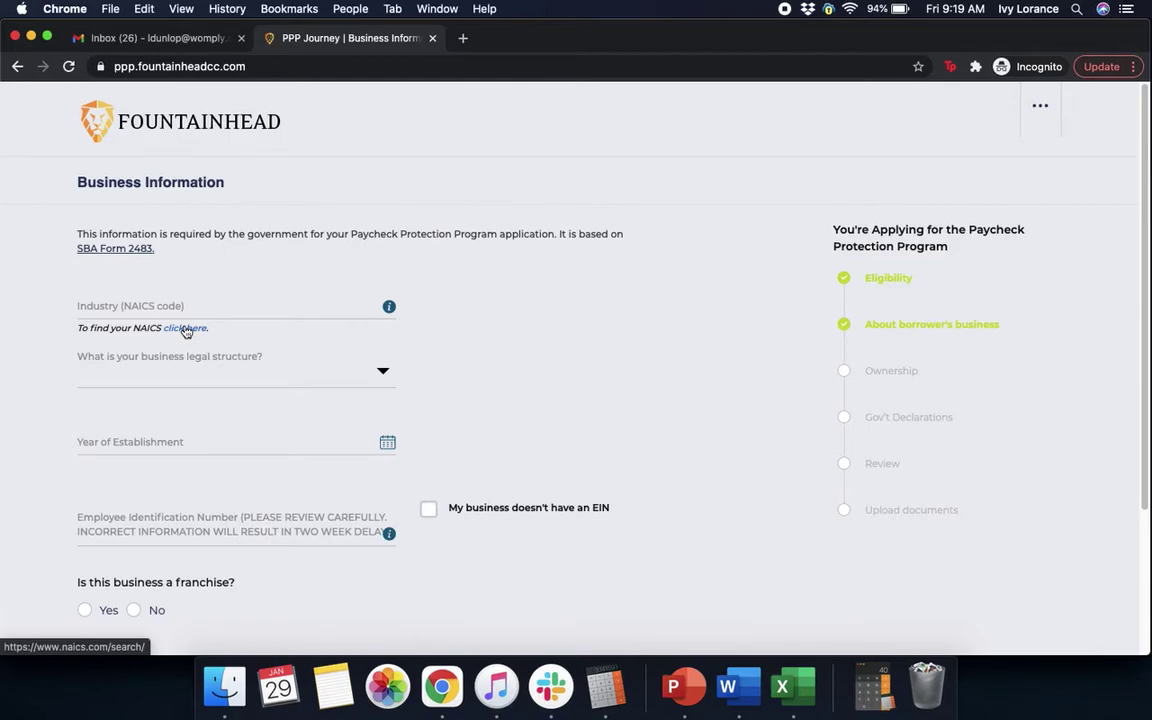
Set Industry to NAICS 541613 - Marketing Consulting Services and show the legal structure options.
{"action": "left_click", "coordinate": [197, 302]}
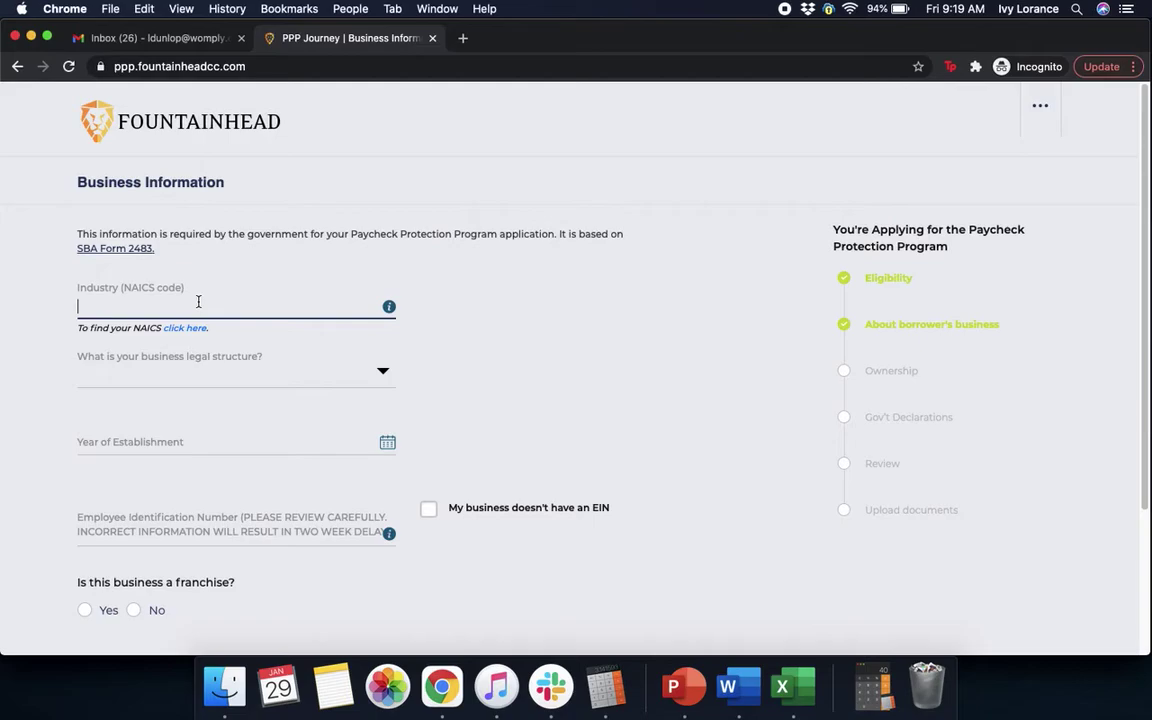
{"action": "type", "text": "541"}
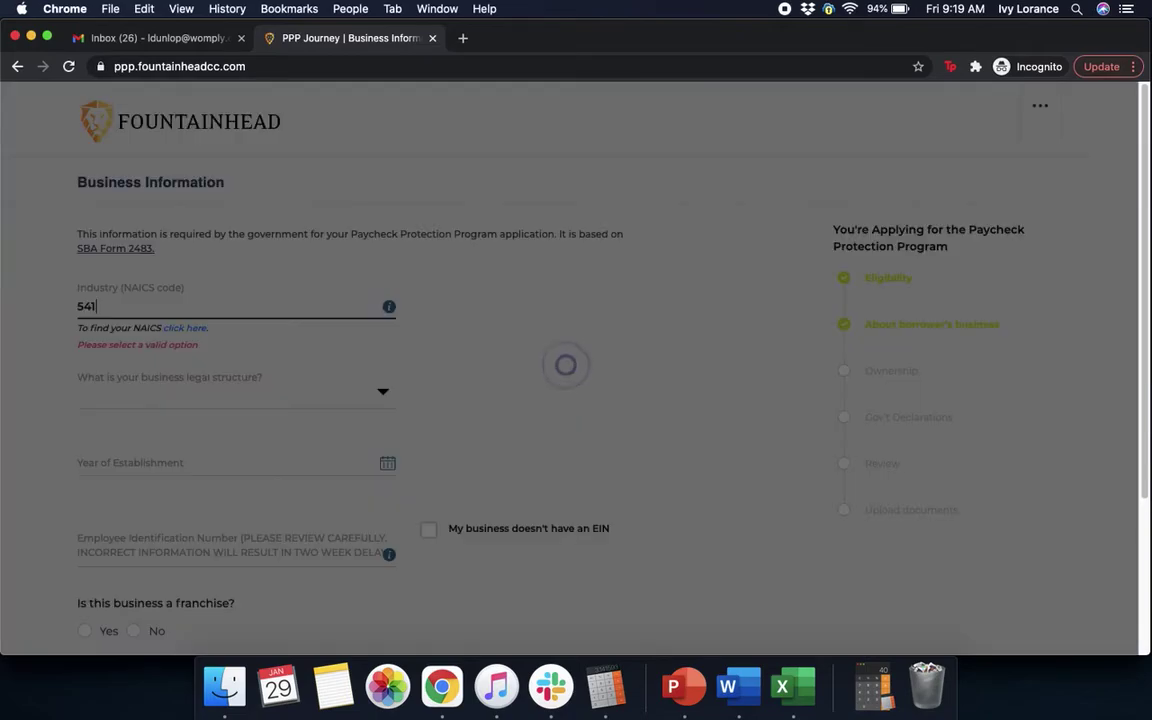
{"action": "type", "text": "613"}
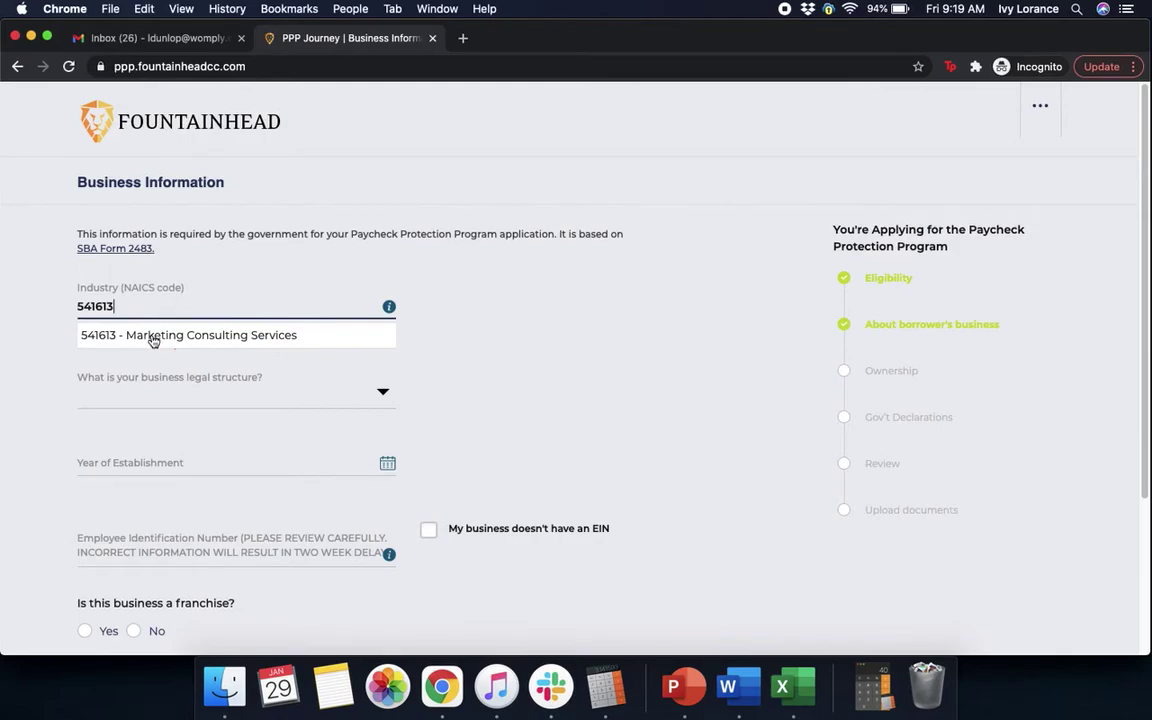
{"action": "left_click", "coordinate": [152, 335]}
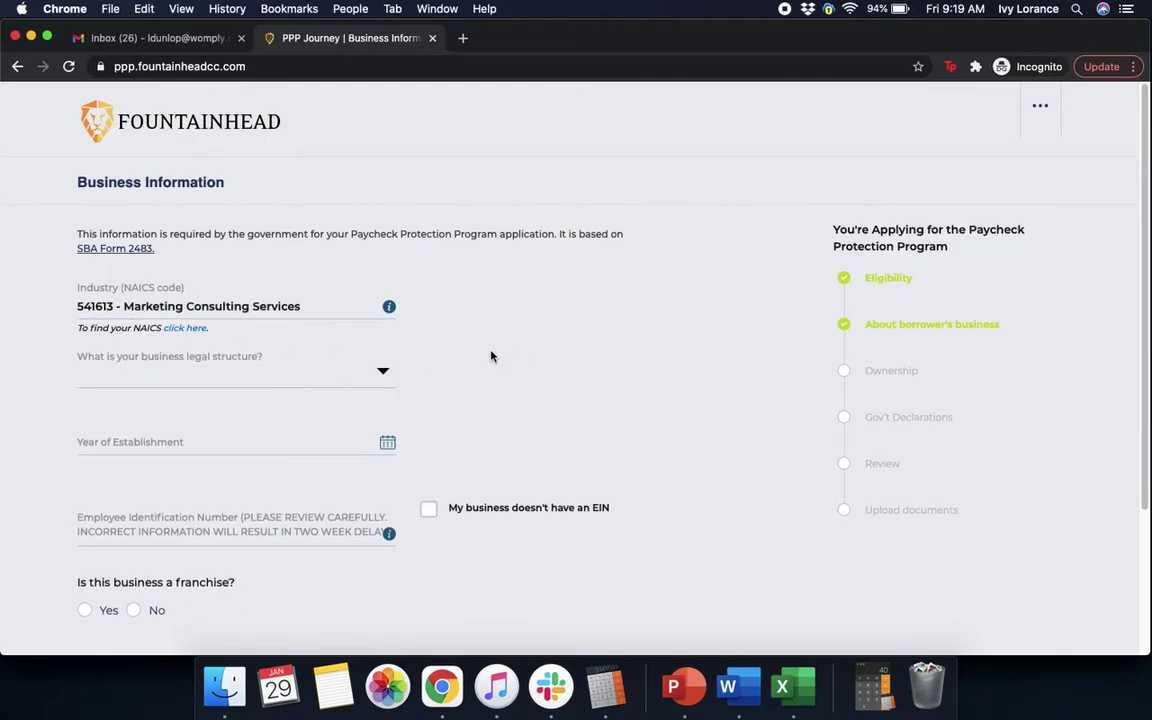
{"action": "scroll", "coordinate": [555, 340], "scroll_direction": "down", "scroll_amount": 1}
{"action": "scroll", "coordinate": [557, 343], "scroll_direction": "down", "scroll_amount": 2}
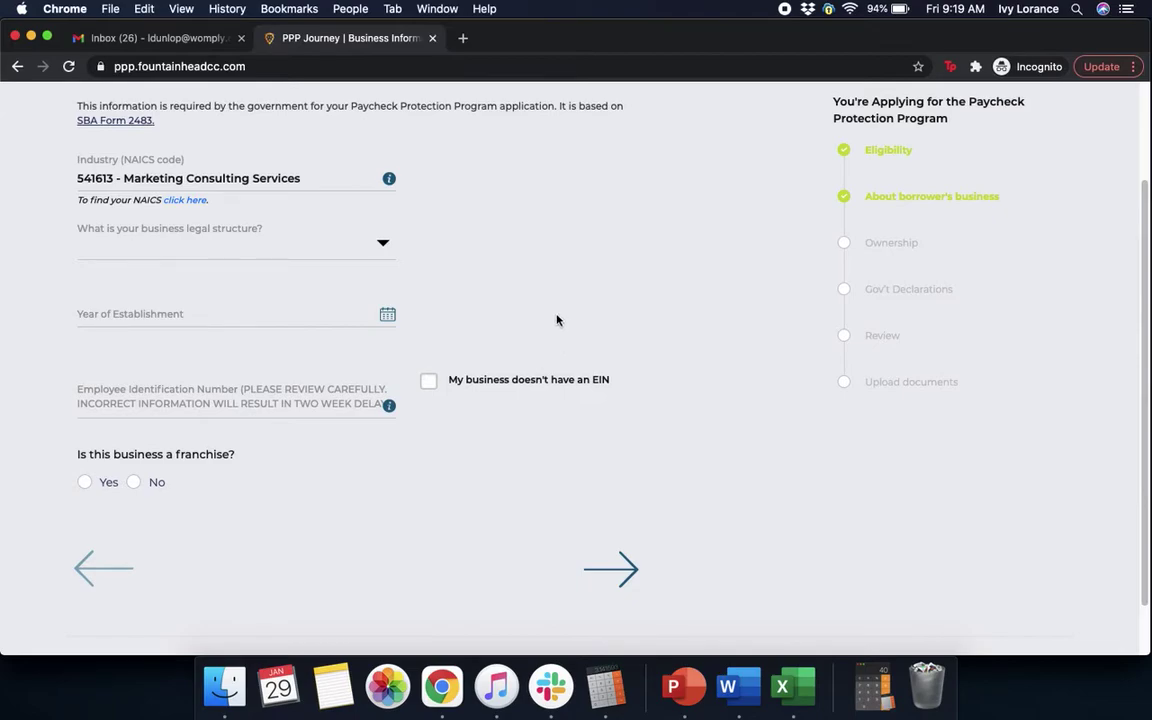
{"action": "left_click", "coordinate": [383, 244]}
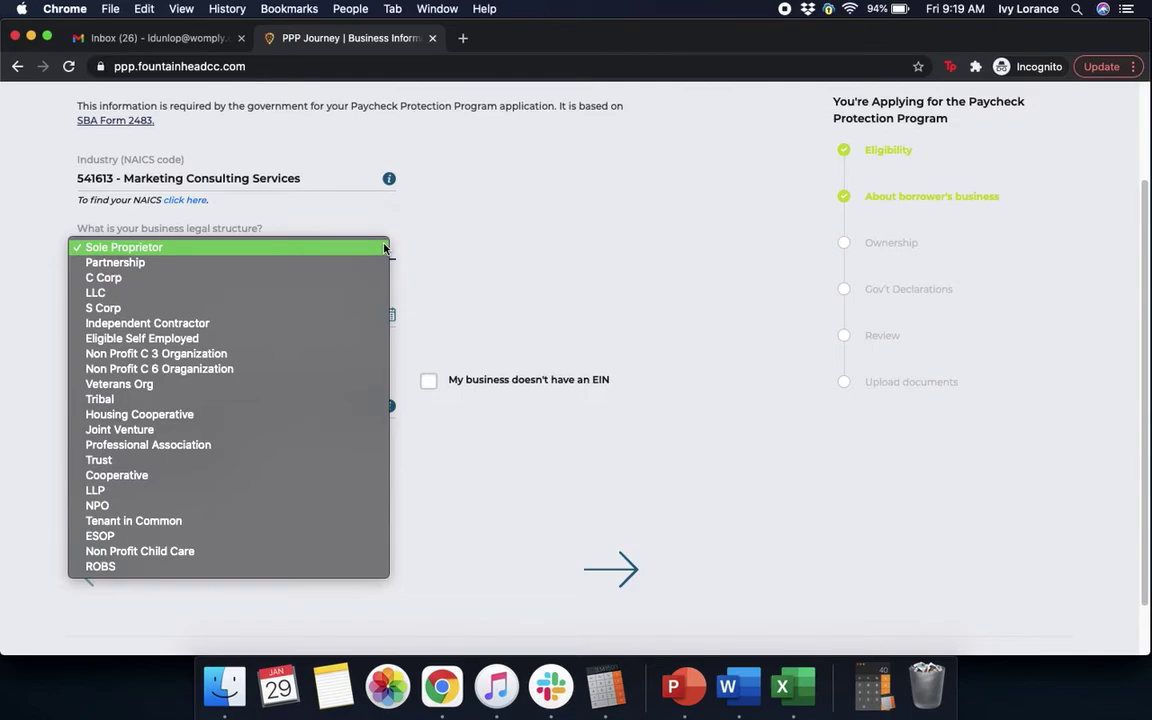
Set legal structure to Independent Contractor and establishment date to February 1, 2012.
{"action": "left_click", "coordinate": [253, 328]}
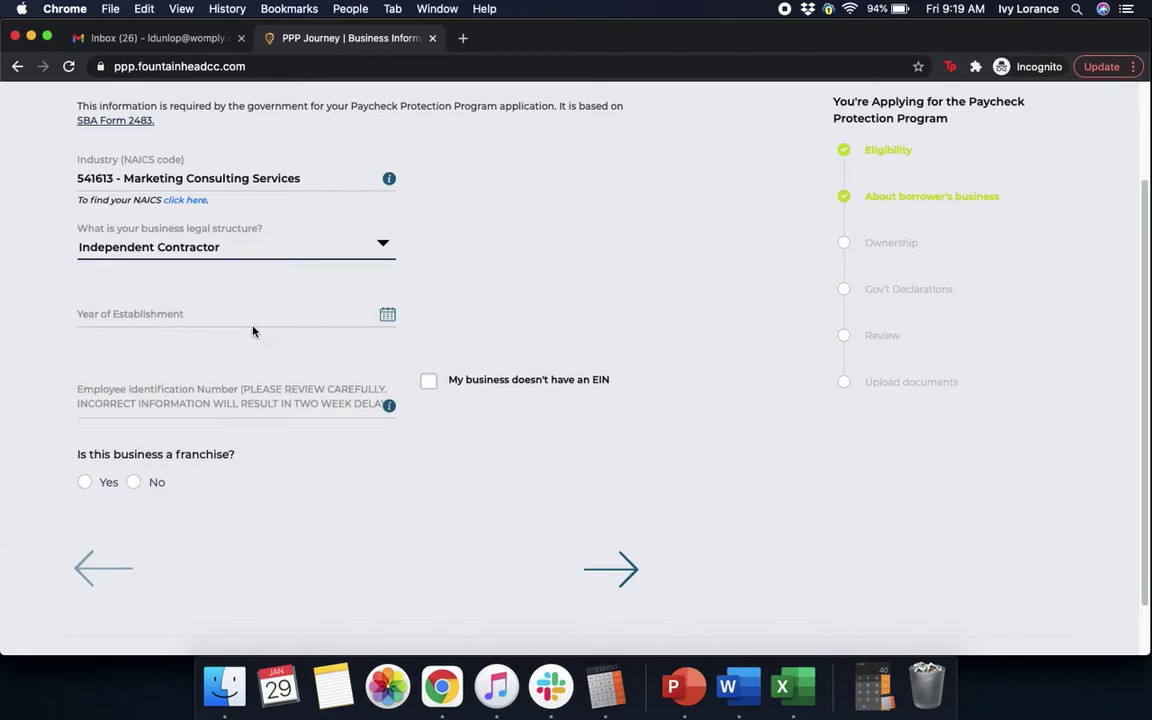
{"action": "left_click", "coordinate": [251, 315]}
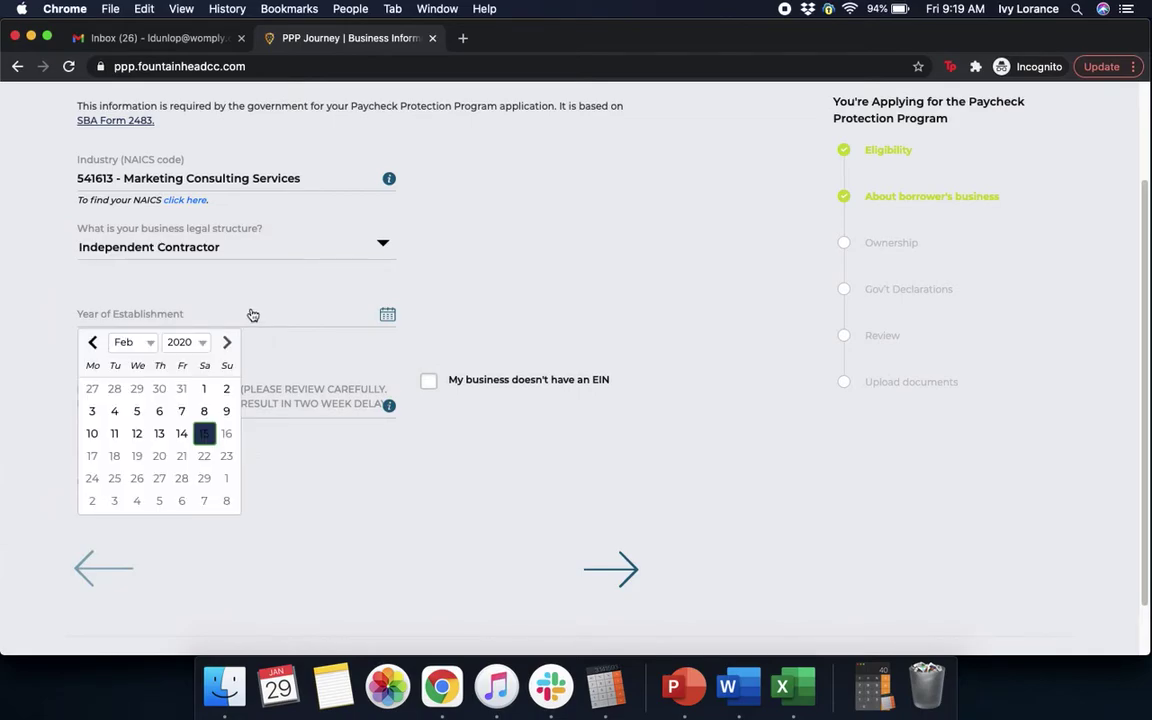
{"action": "left_click", "coordinate": [124, 343]}
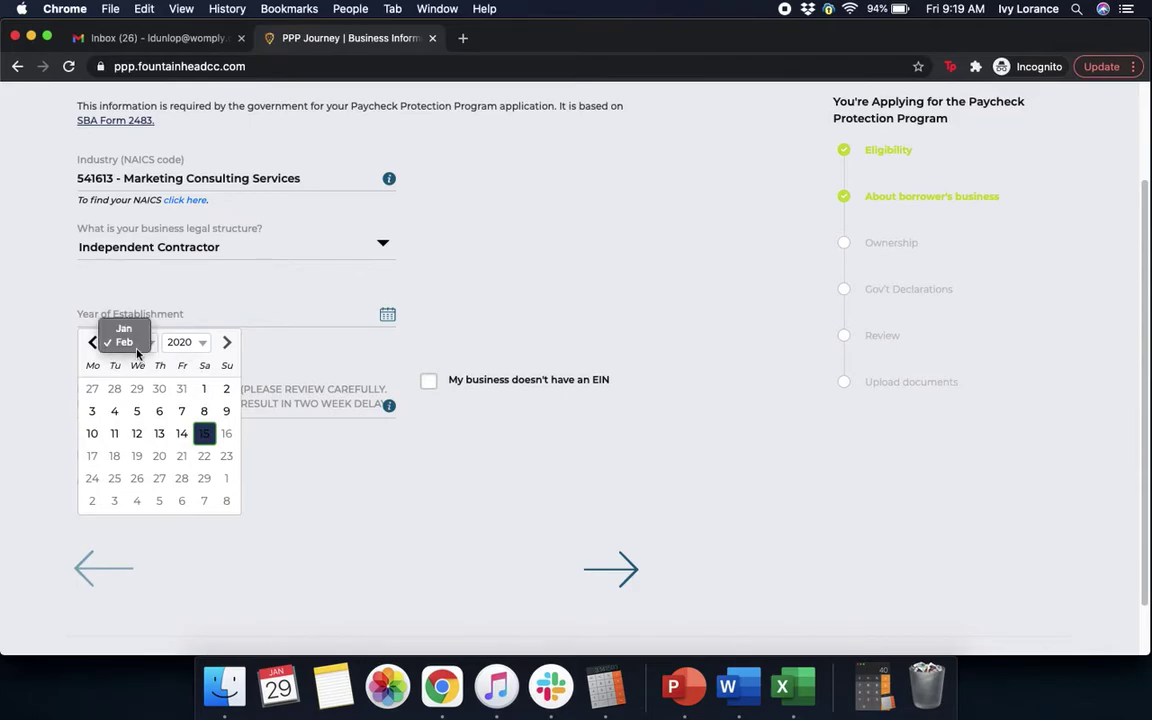
{"action": "left_click", "coordinate": [138, 344]}
{"action": "left_click", "coordinate": [183, 343]}
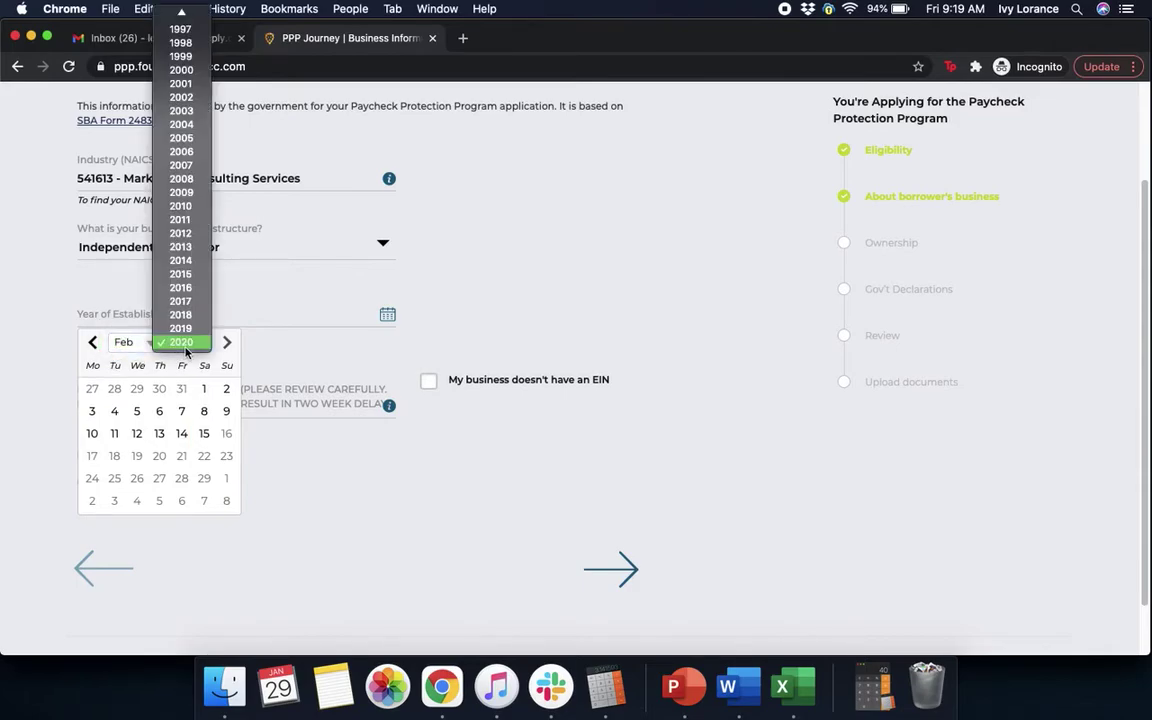
{"action": "left_click", "coordinate": [180, 233]}
{"action": "left_click", "coordinate": [138, 389]}
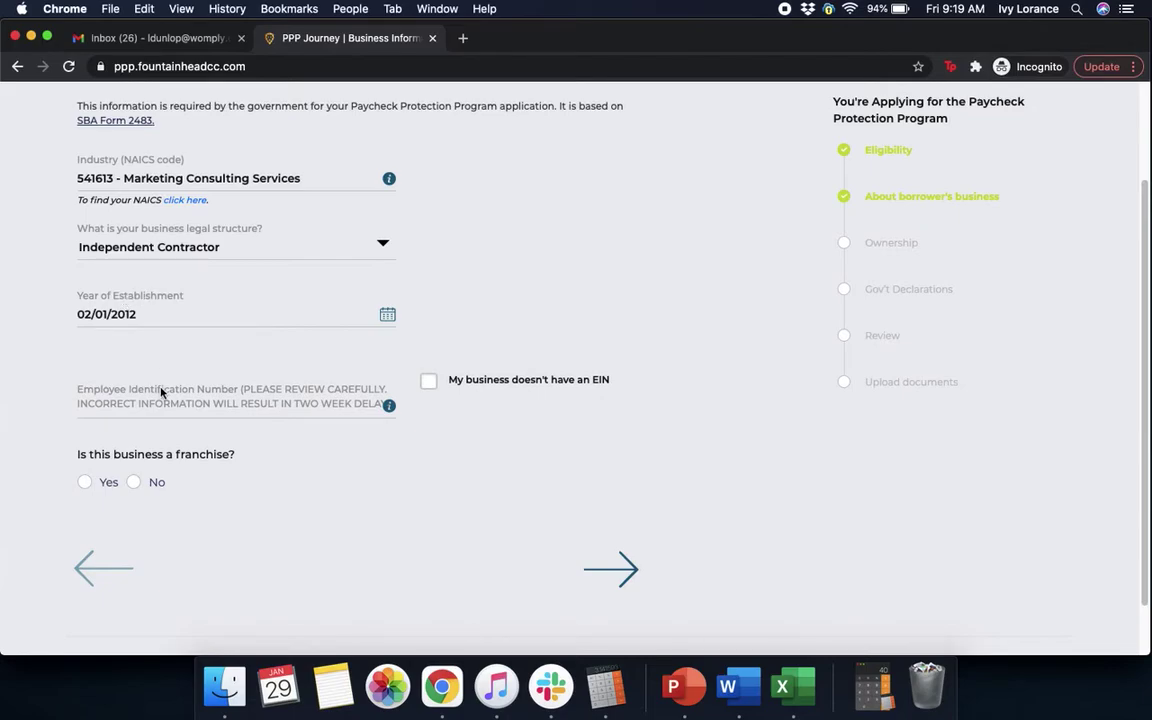
Mark the business as having no EIN and not a franchise, then continue.
{"action": "left_click", "coordinate": [429, 385]}
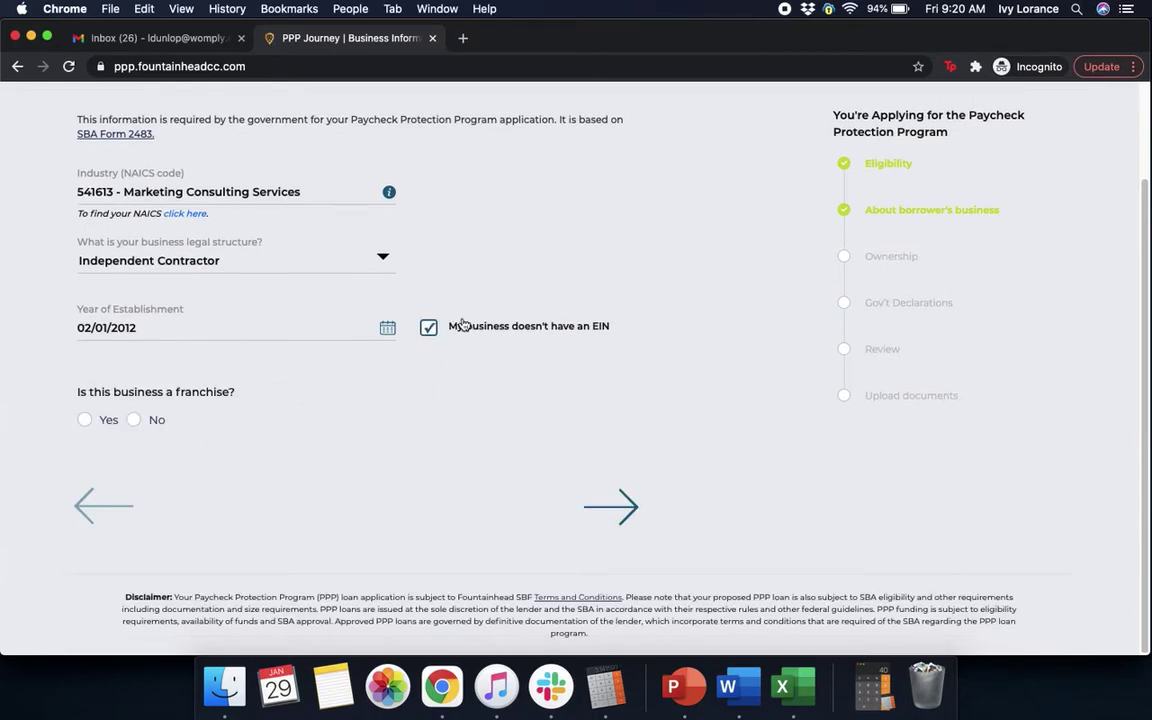
{"action": "left_click", "coordinate": [134, 422]}
{"action": "left_click", "coordinate": [612, 510]}
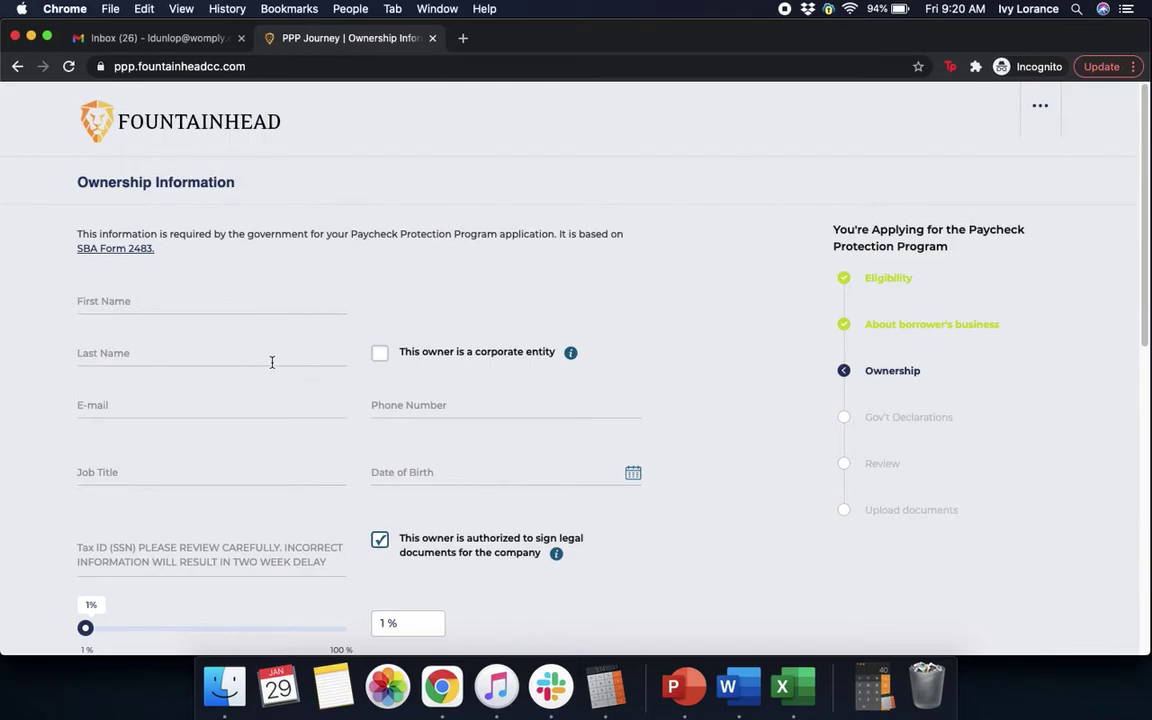
Enter the owner's first and last name, e-mail, phone number and job title 'owner'.
{"action": "left_click", "coordinate": [236, 302]}
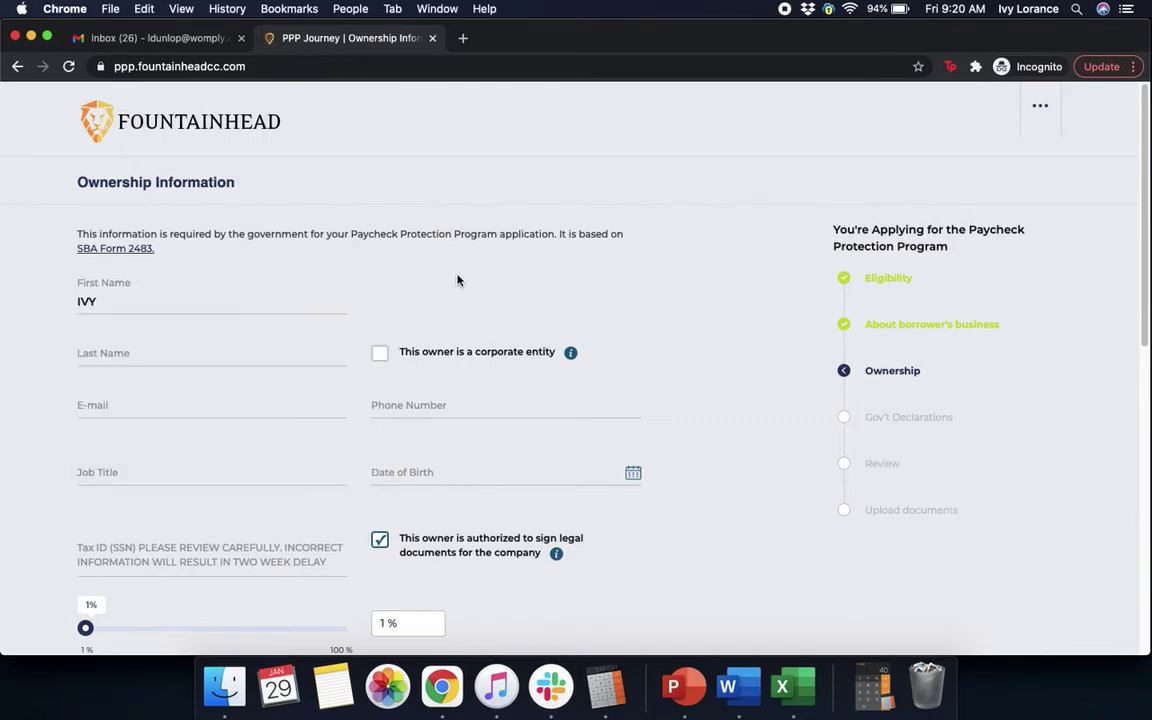
{"action": "left_click", "coordinate": [184, 345]}
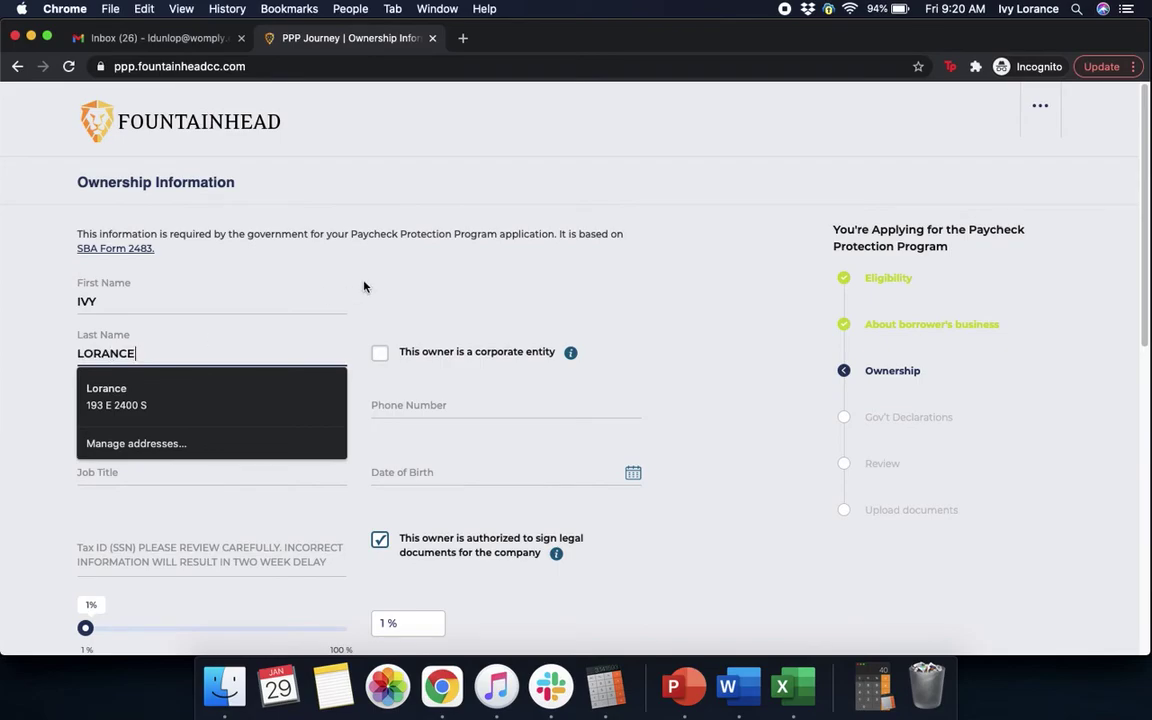
{"action": "left_click", "coordinate": [173, 408]}
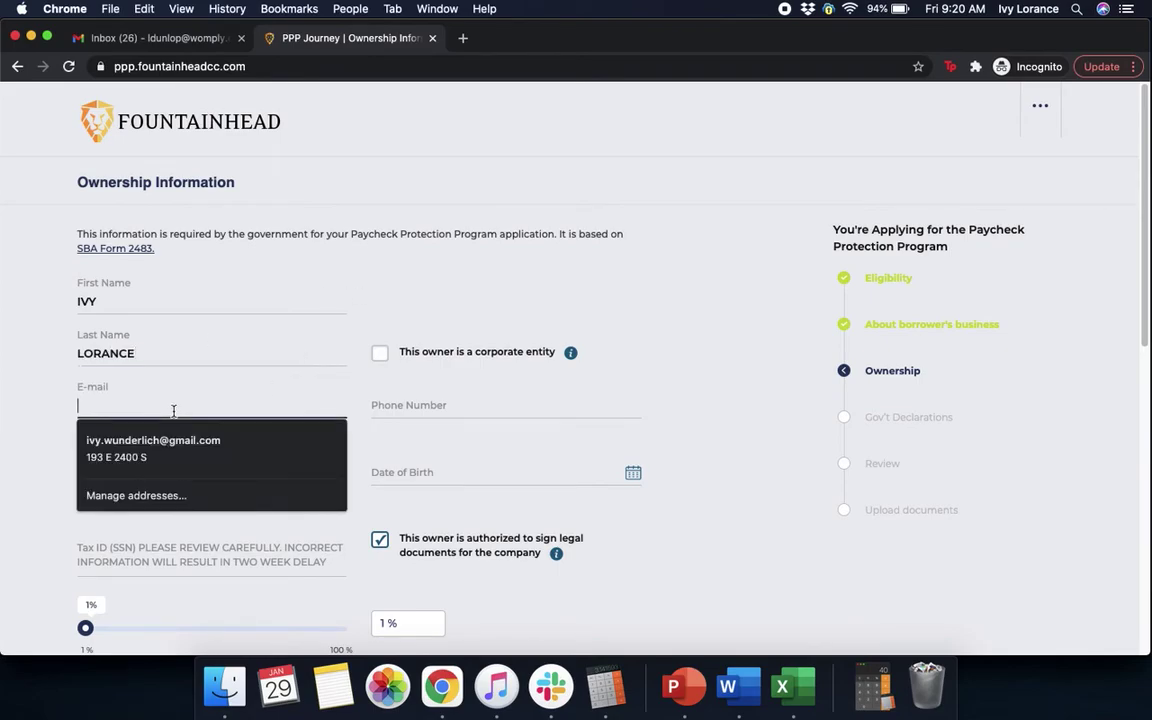
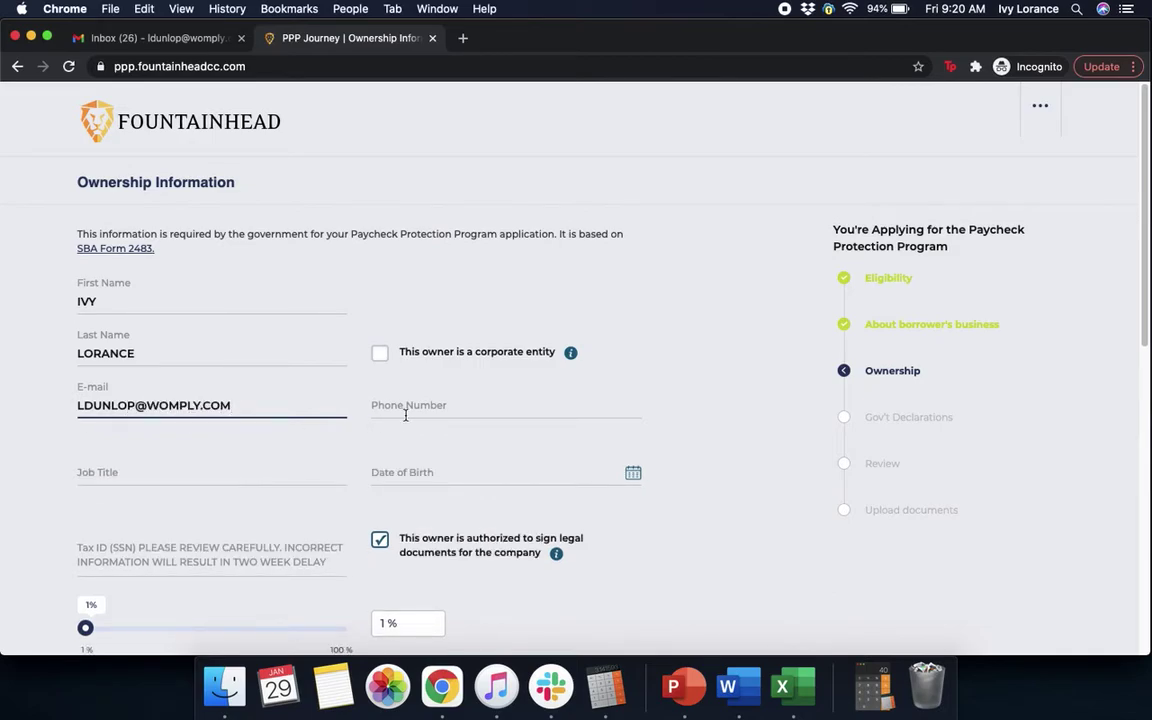
{"action": "left_click", "coordinate": [410, 408]}
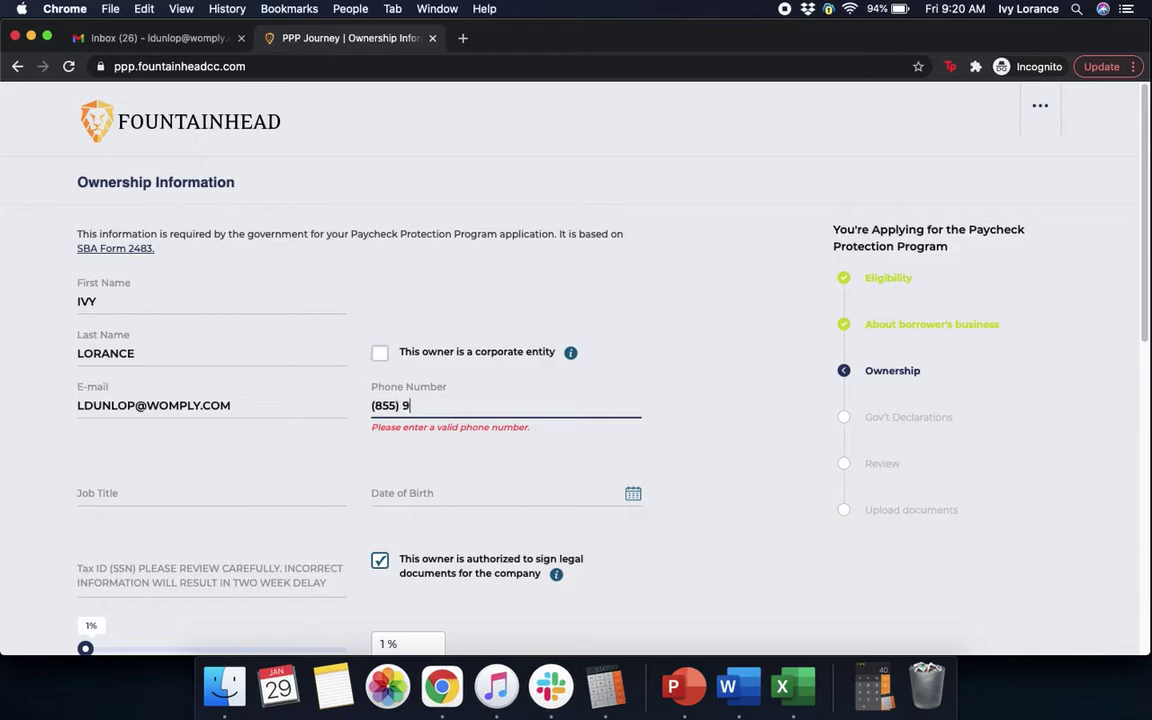
{"action": "left_click", "coordinate": [213, 470]}
{"action": "type", "text": "owner"}
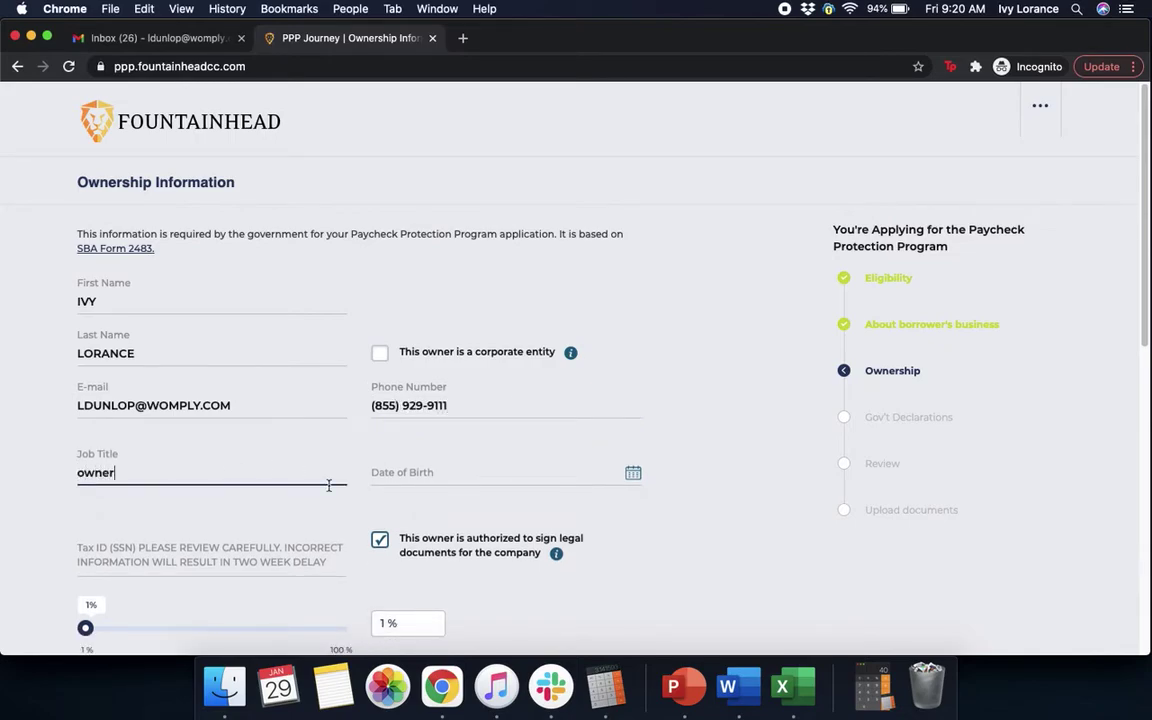
{"action": "key", "text": "BackSpace"}
{"action": "key", "text": "BackSpace"}
{"action": "type", "text": "er"}
Set the owner's date of birth to February 22, 1991.
{"action": "left_click", "coordinate": [576, 478]}
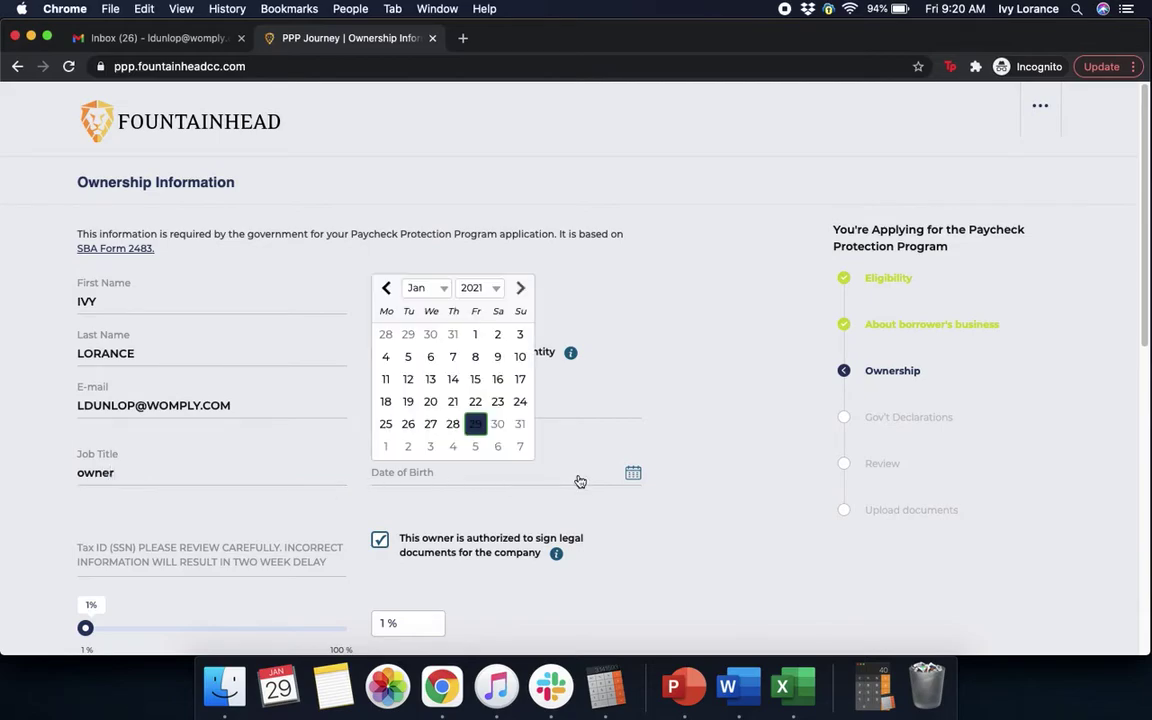
{"action": "left_click", "coordinate": [476, 289]}
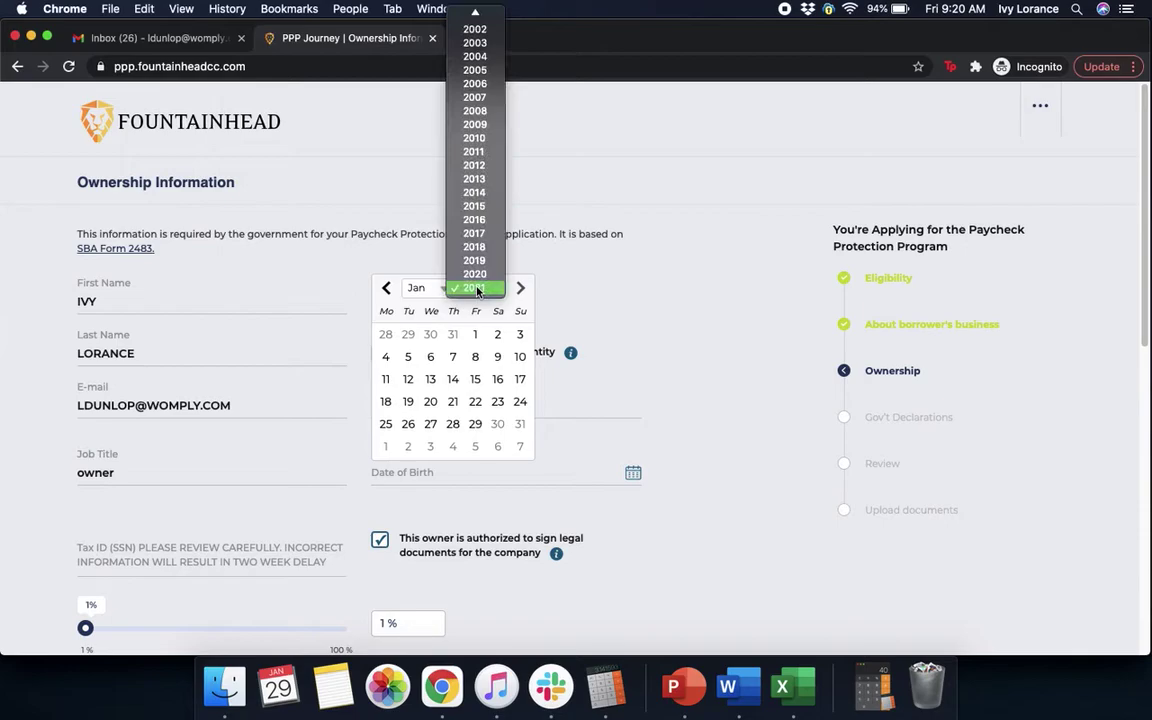
{"action": "scroll", "coordinate": [475, 22], "scroll_direction": "up", "scroll_amount": 5}
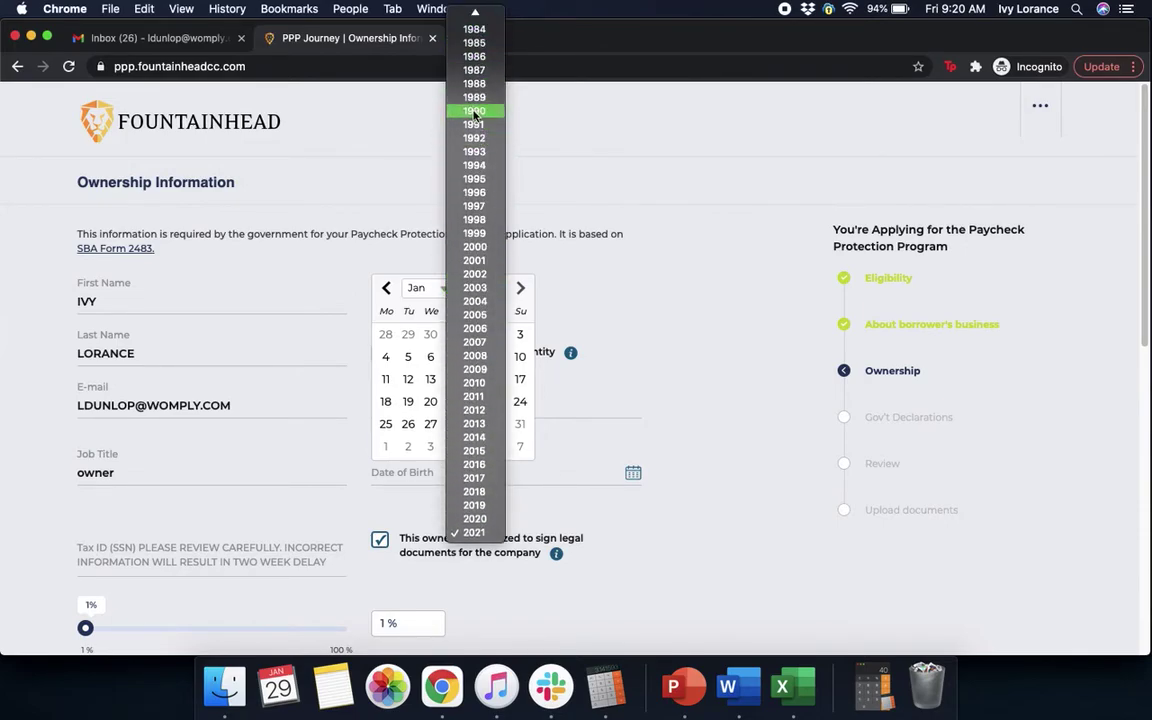
{"action": "left_click", "coordinate": [474, 126]}
{"action": "left_click", "coordinate": [420, 288]}
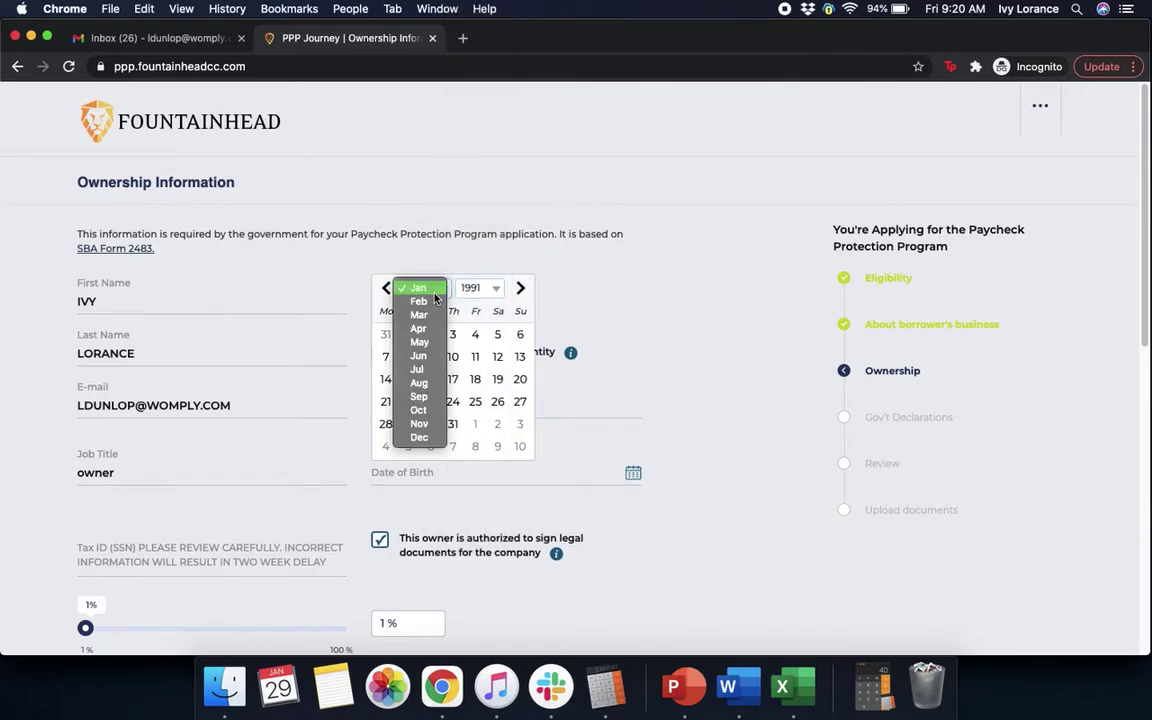
{"action": "left_click", "coordinate": [423, 304]}
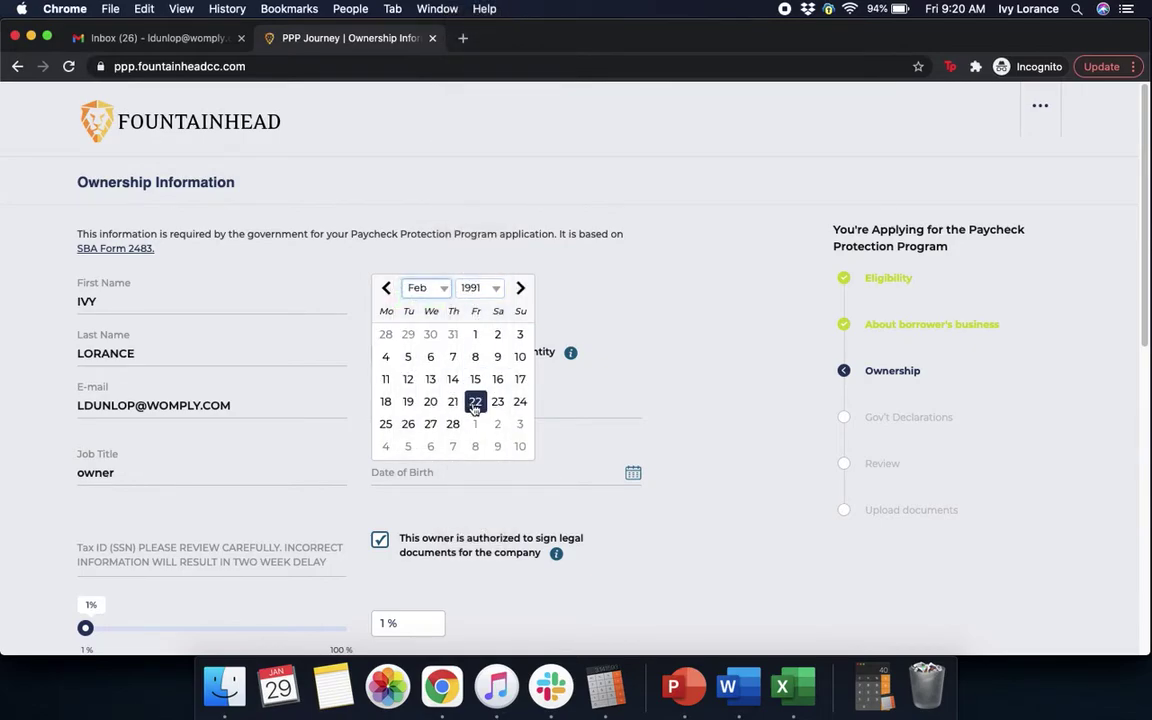
{"action": "left_click", "coordinate": [475, 401]}
{"action": "scroll", "coordinate": [703, 458], "scroll_direction": "down", "scroll_amount": 5}
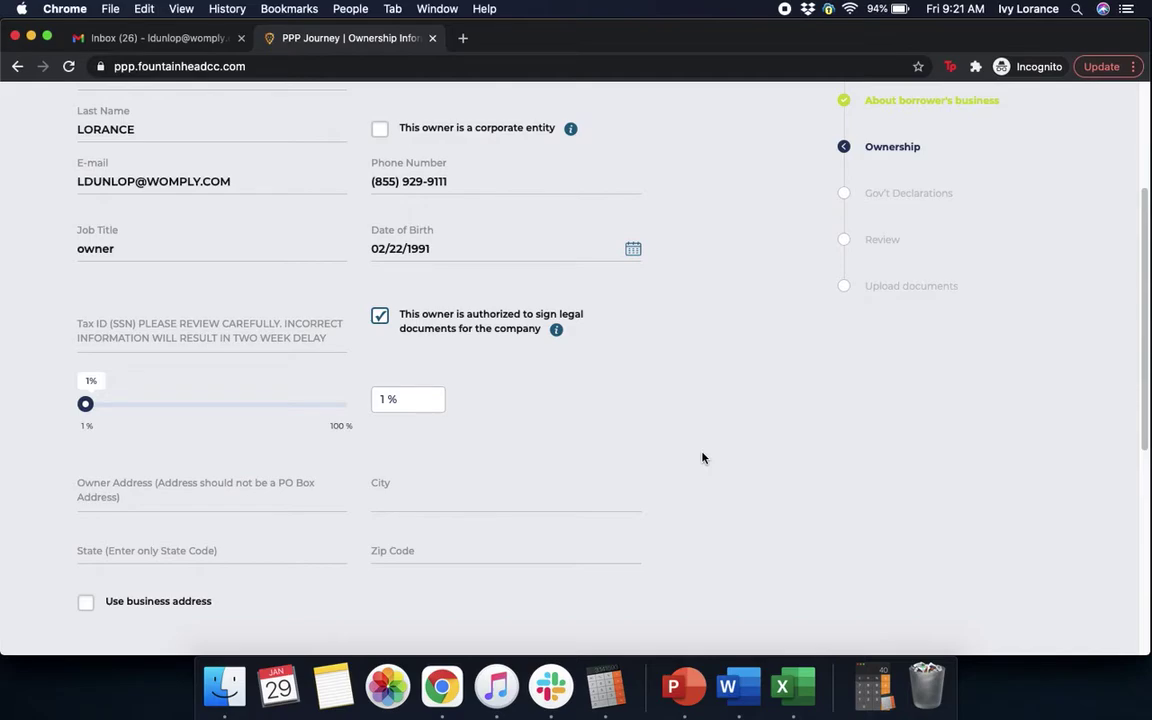
Enter the owner's SSN in Tax ID (SSN) and set ownership to 100%.
{"action": "left_click", "coordinate": [228, 337]}
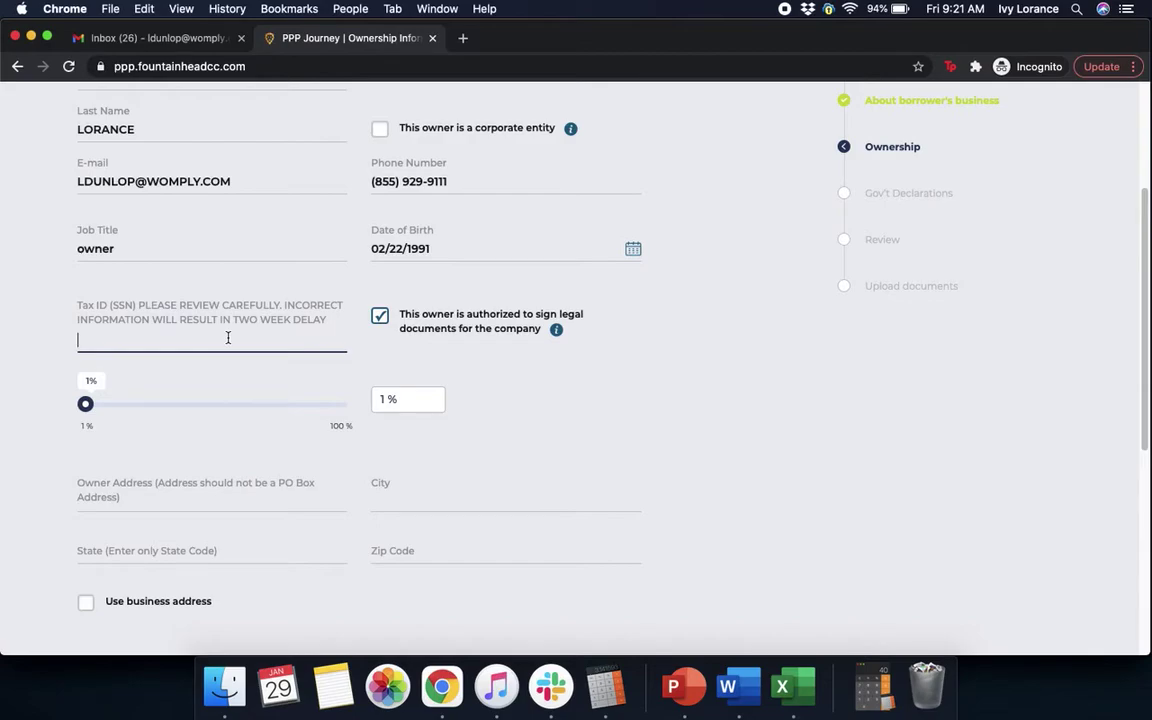
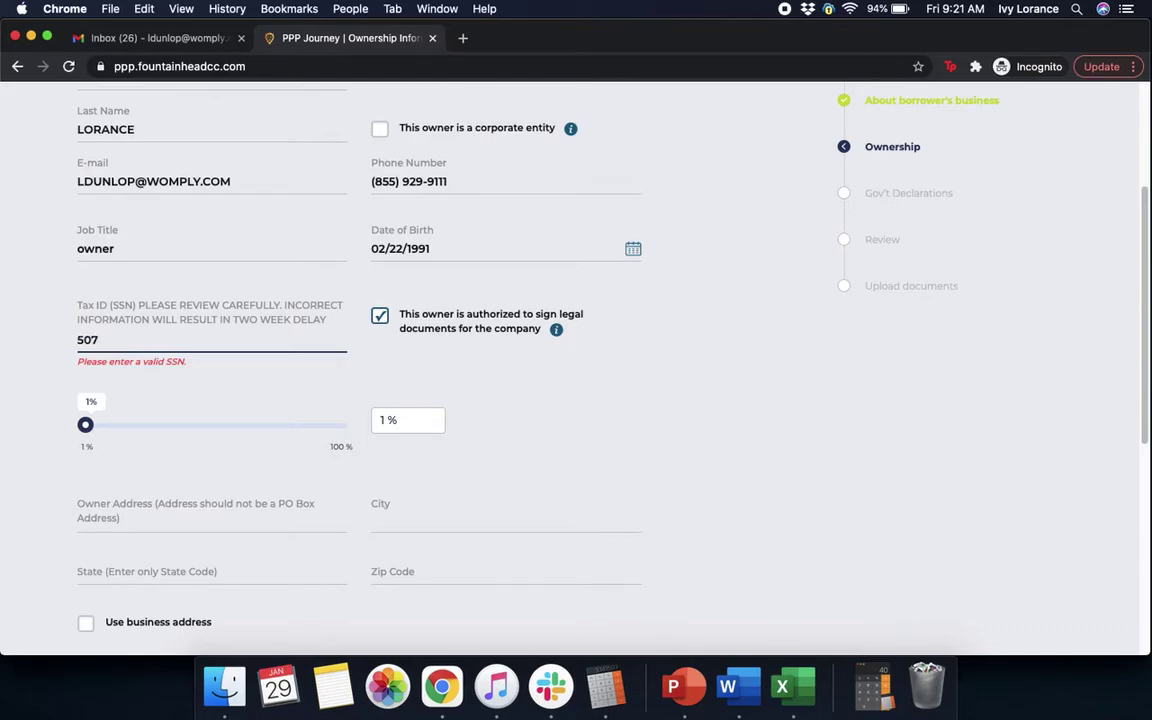
{"action": "left_click", "coordinate": [740, 298]}
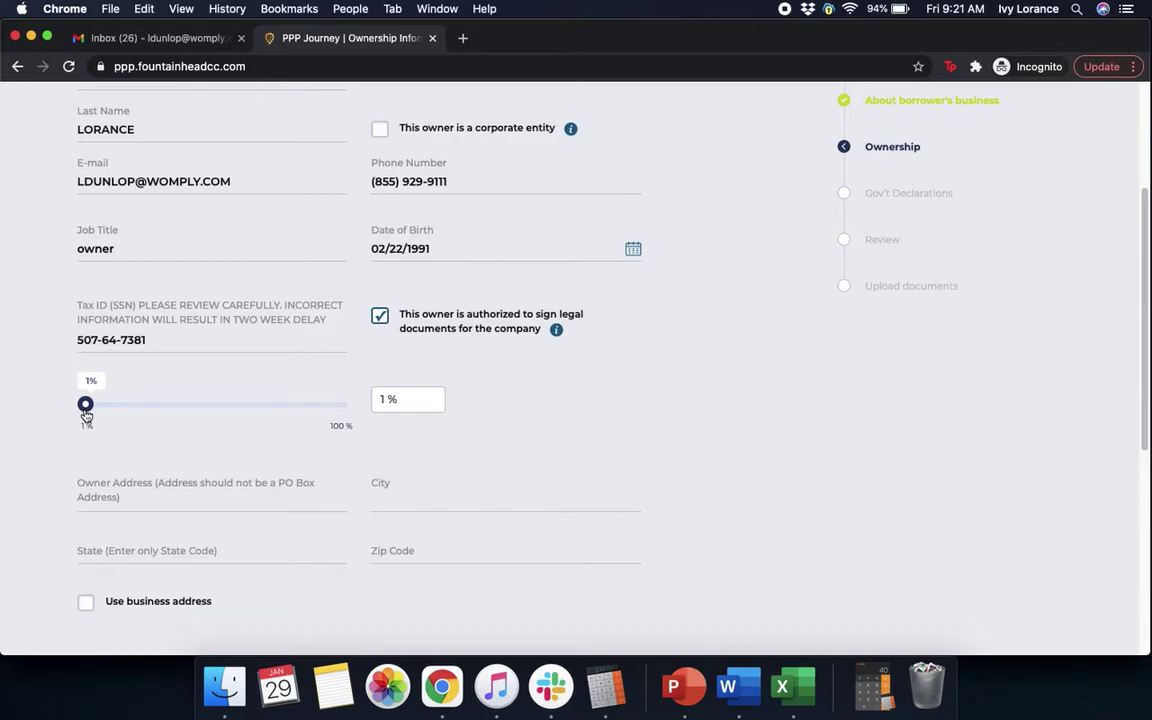
{"action": "left_click_drag", "start_coordinate": [86, 405], "coordinate": [383, 455]}
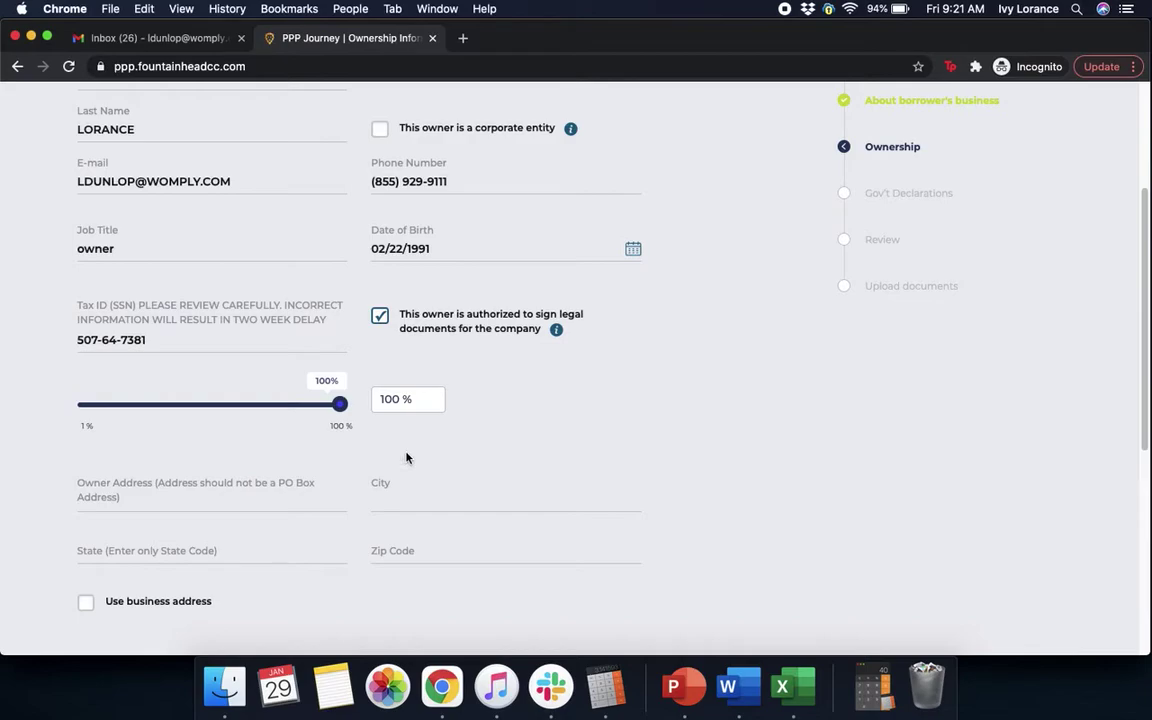
{"action": "scroll", "coordinate": [782, 458], "scroll_direction": "down", "scroll_amount": 1}
{"action": "scroll", "coordinate": [782, 458], "scroll_direction": "down", "scroll_amount": 5}
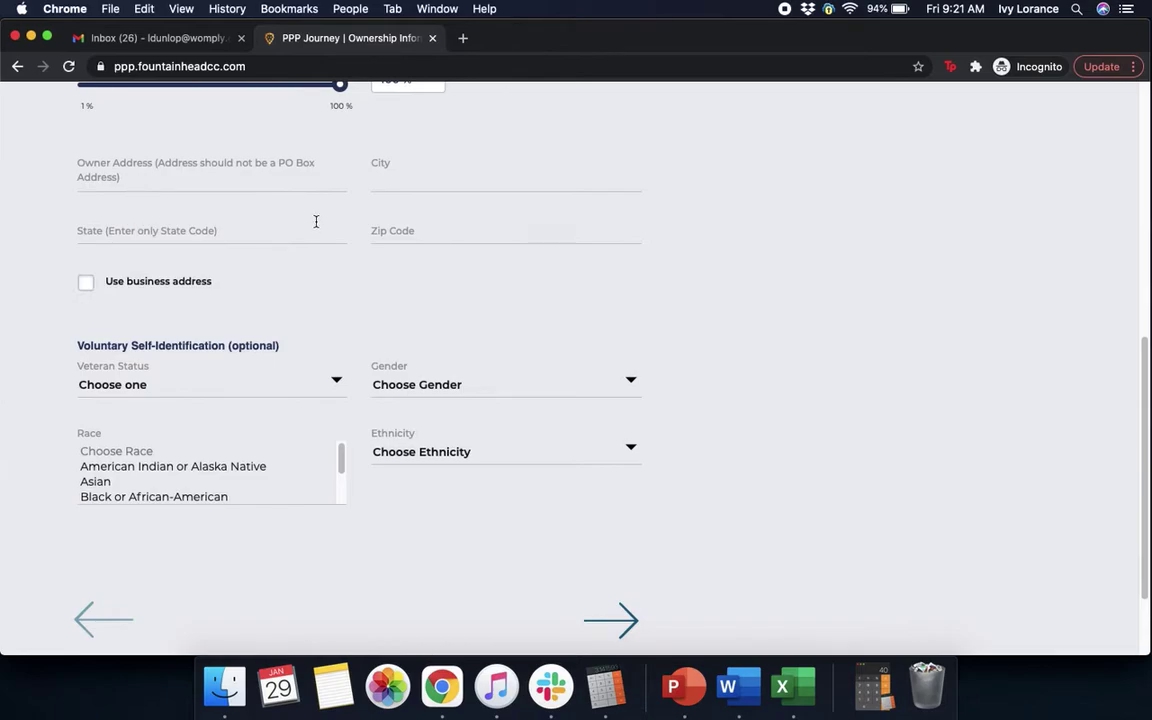
Copy the business address as owner address and set Non-Veteran and Female.
{"action": "left_click", "coordinate": [86, 283]}
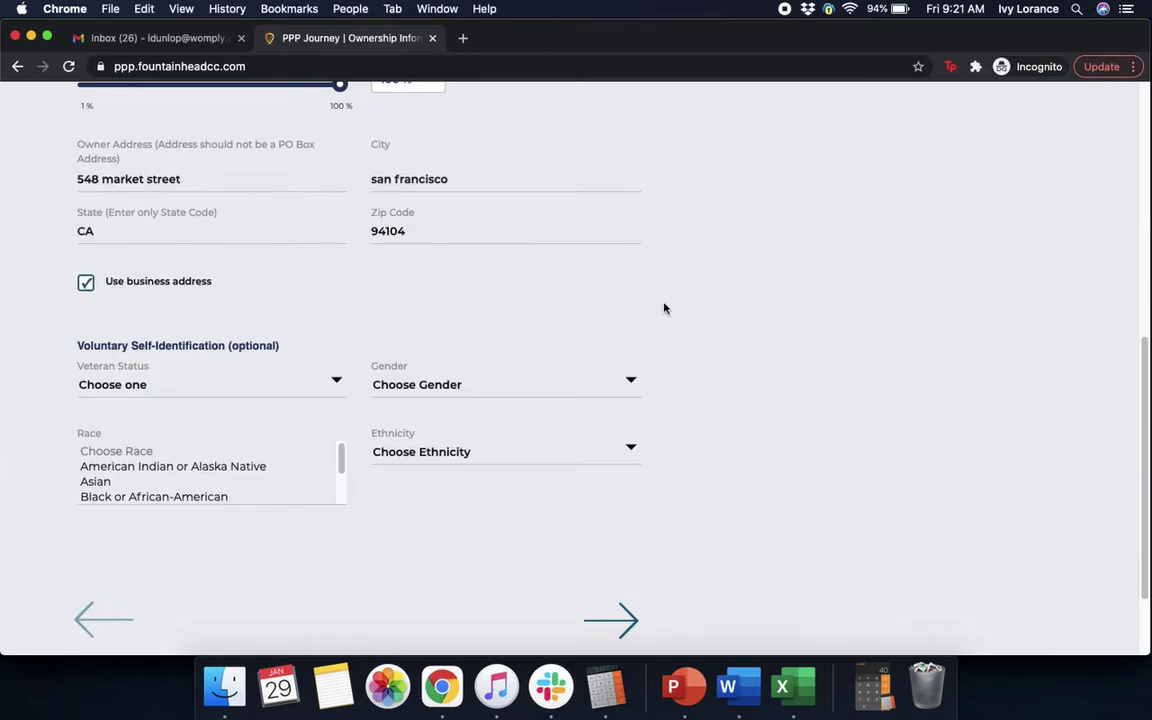
{"action": "scroll", "coordinate": [664, 308], "scroll_direction": "down", "scroll_amount": 3}
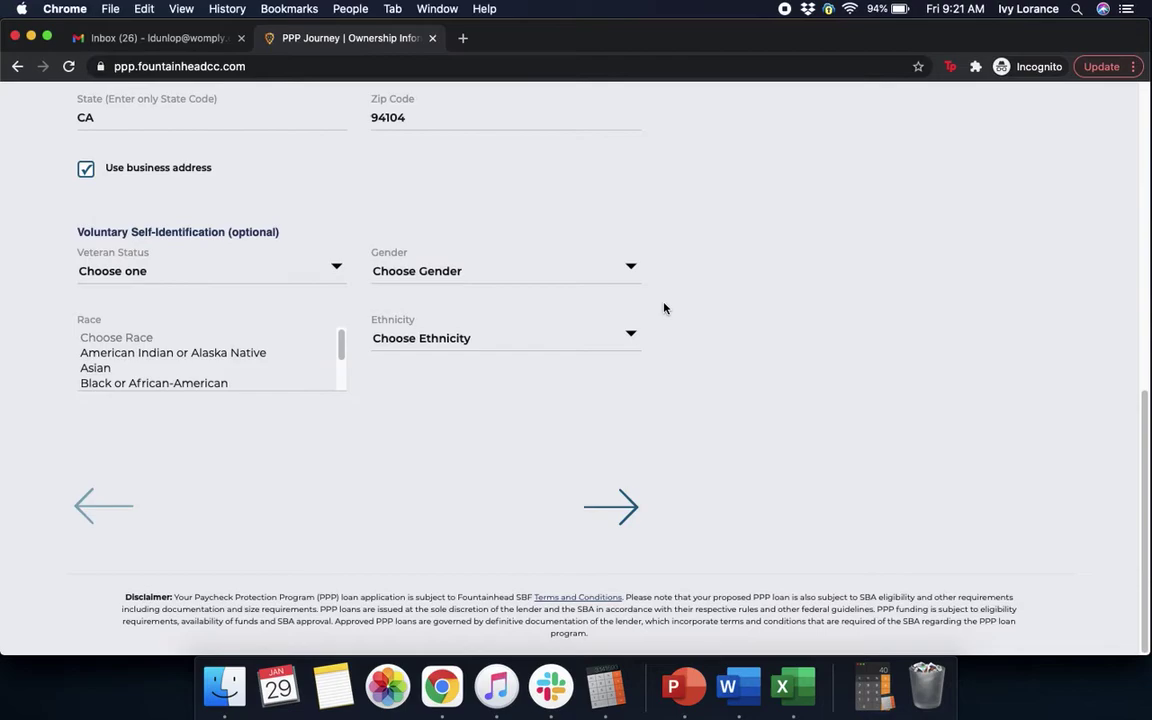
{"action": "left_click", "coordinate": [250, 268]}
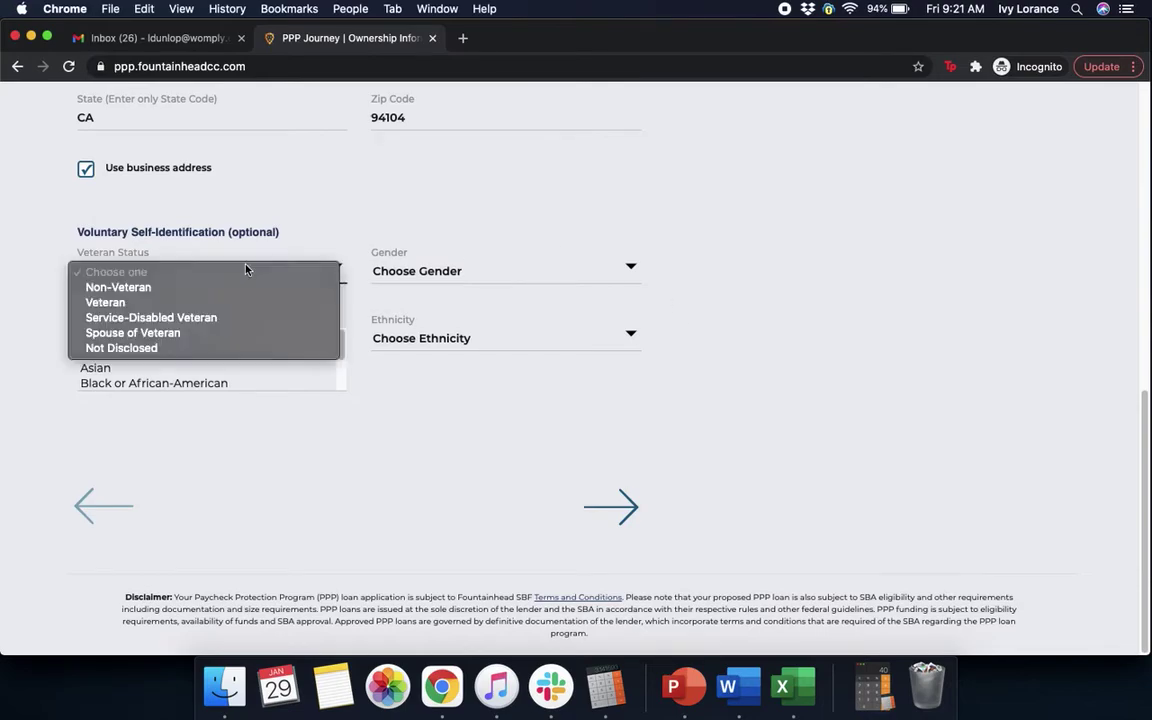
{"action": "left_click", "coordinate": [205, 288]}
{"action": "left_click", "coordinate": [470, 270]}
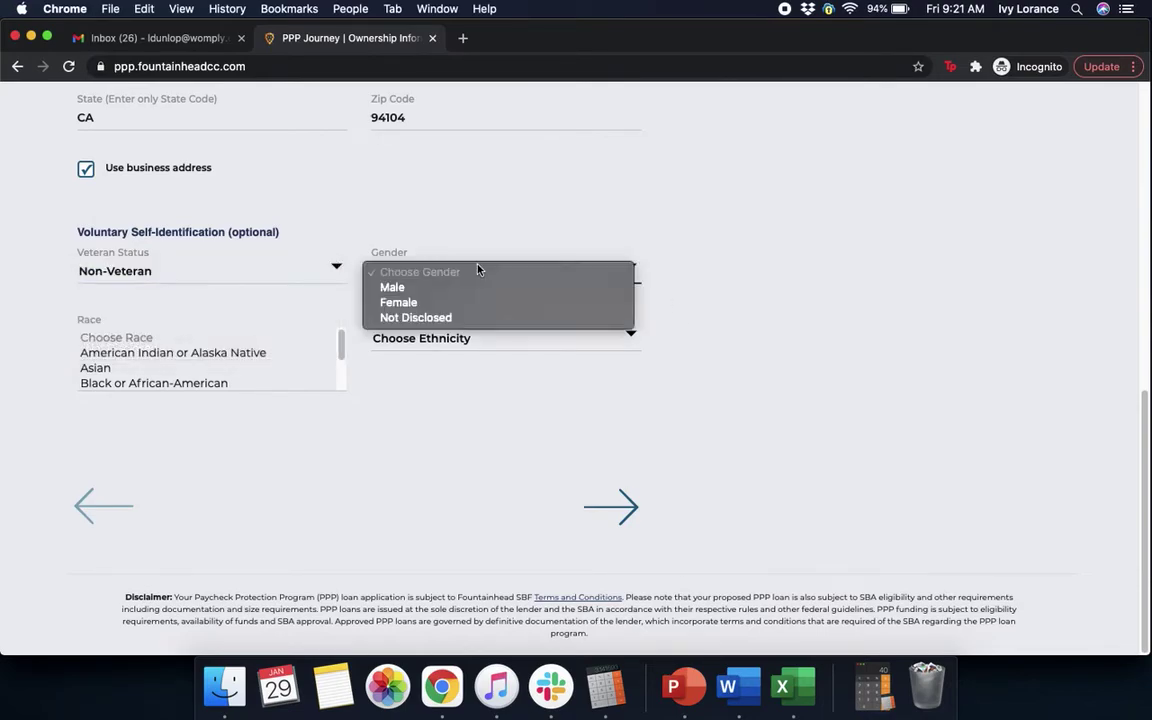
{"action": "left_click", "coordinate": [405, 302]}
Set race to White and ethnicity to Not Hispanic or Latino, then continue.
{"action": "left_click_drag", "start_coordinate": [341, 348], "coordinate": [342, 400]}
{"action": "left_click", "coordinate": [237, 366]}
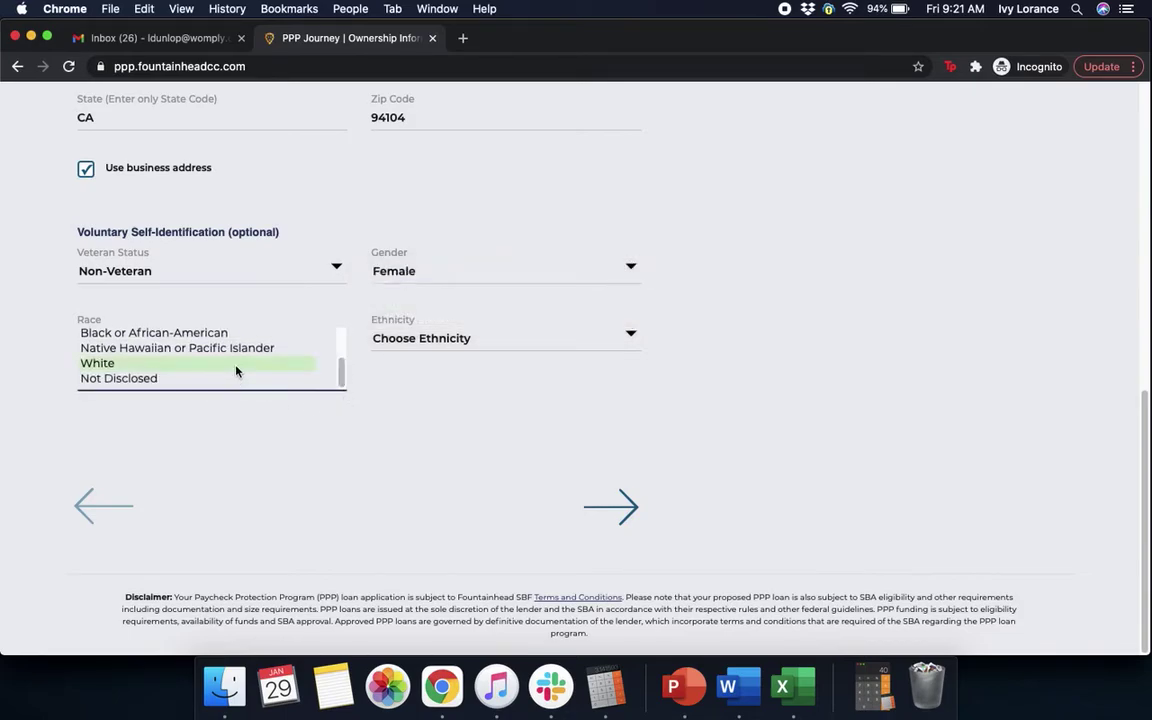
{"action": "left_click", "coordinate": [486, 338]}
{"action": "left_click", "coordinate": [469, 374]}
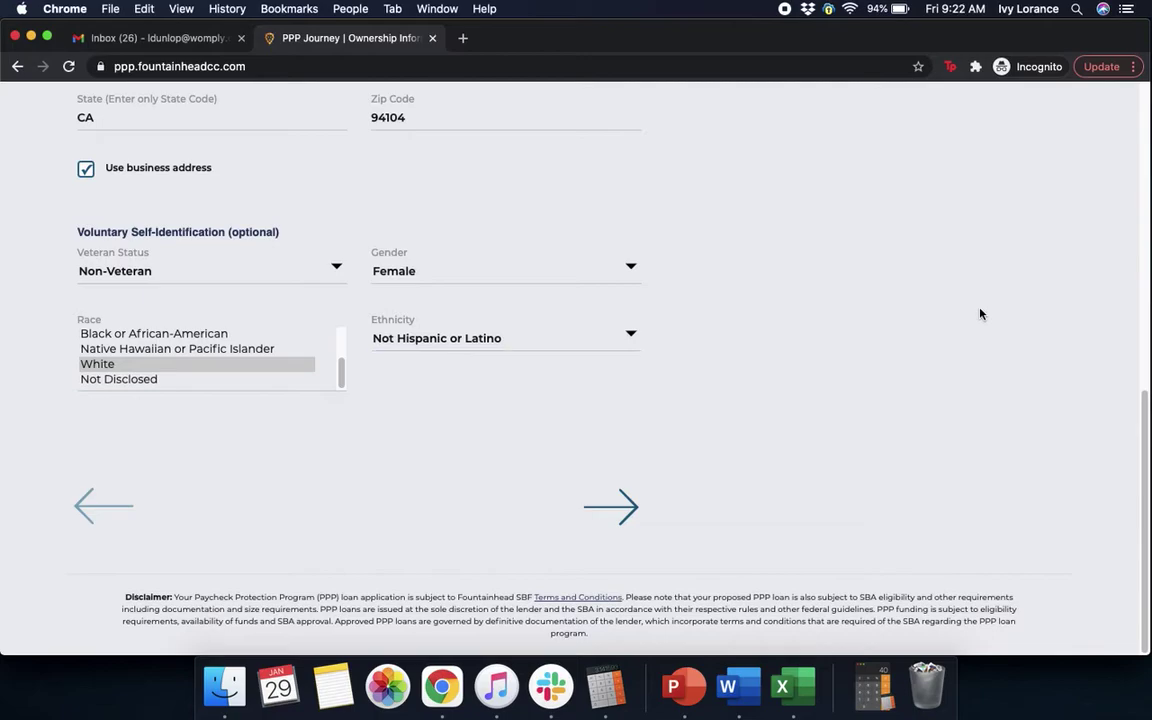
{"action": "left_click", "coordinate": [627, 511]}
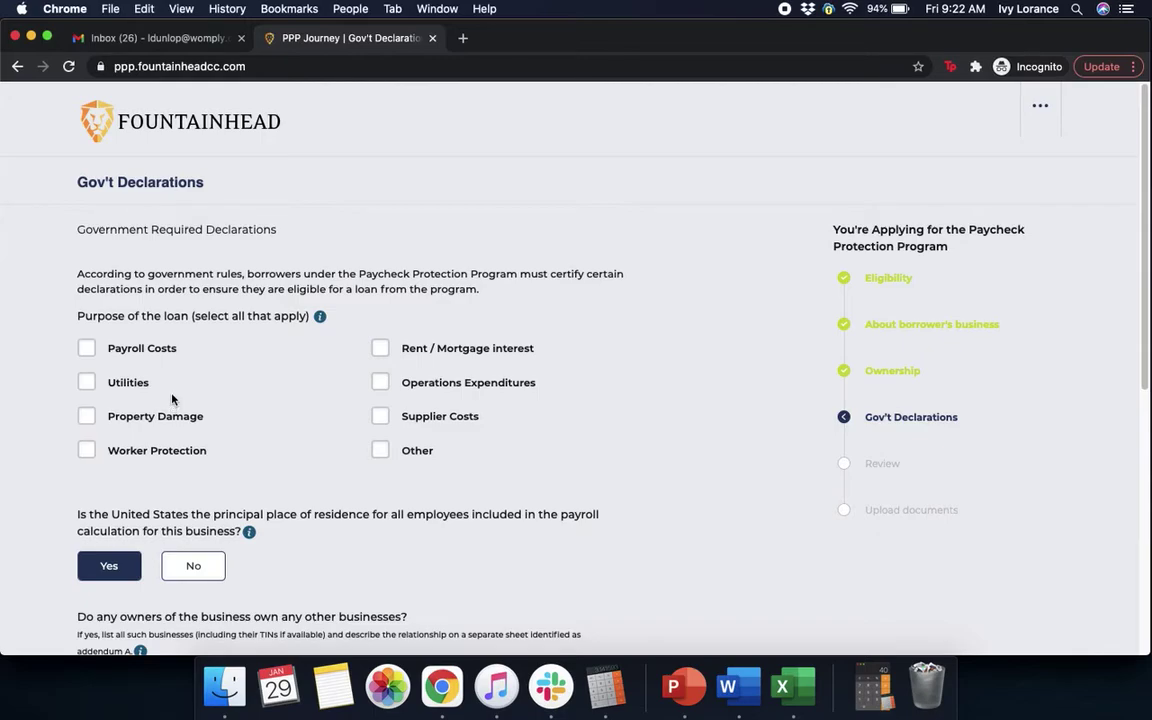
Select Payroll Costs as loan purpose, answer No to other businesses, EIDL and franchise, and continue.
{"action": "left_click", "coordinate": [87, 348]}
{"action": "scroll", "coordinate": [675, 478], "scroll_direction": "down", "scroll_amount": 5}
{"action": "scroll", "coordinate": [675, 478], "scroll_direction": "down", "scroll_amount": 5}
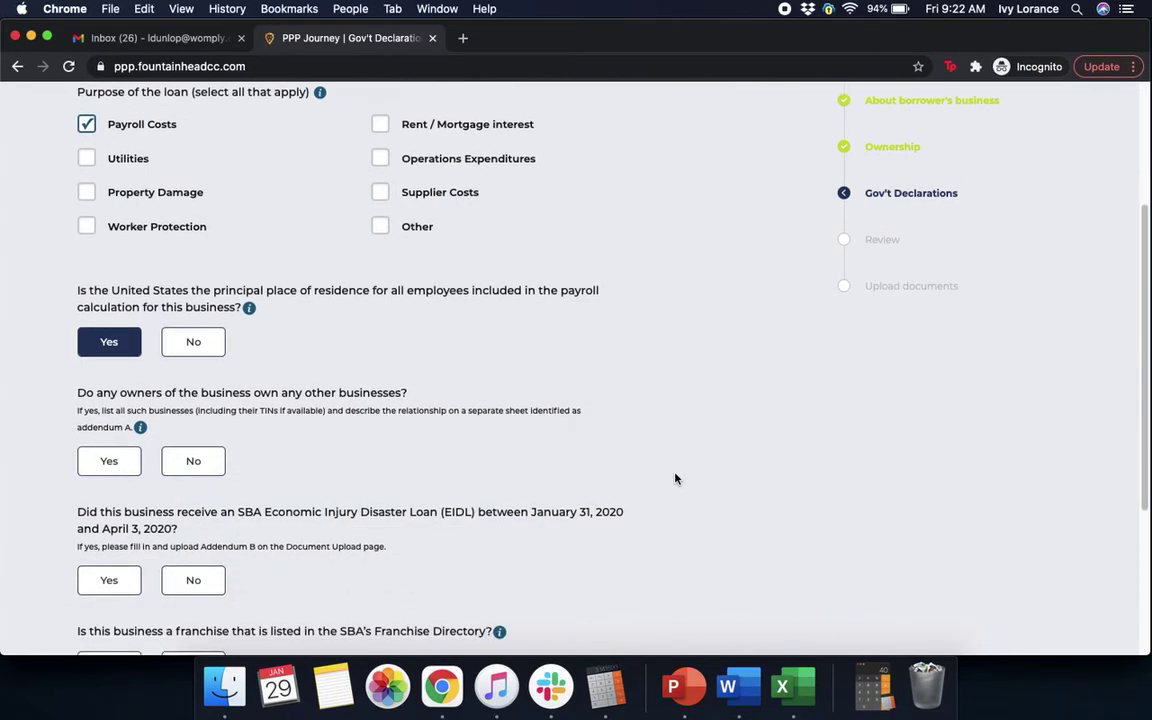
{"action": "scroll", "coordinate": [675, 478], "scroll_direction": "down", "scroll_amount": 1}
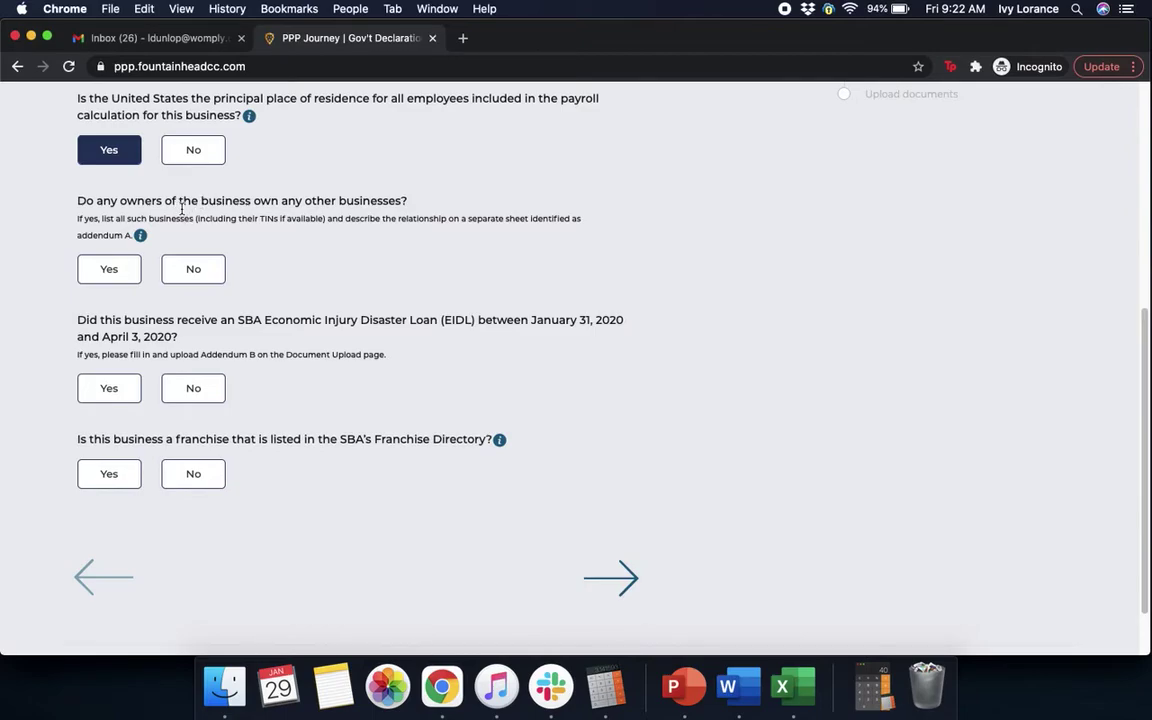
{"action": "left_click", "coordinate": [205, 271]}
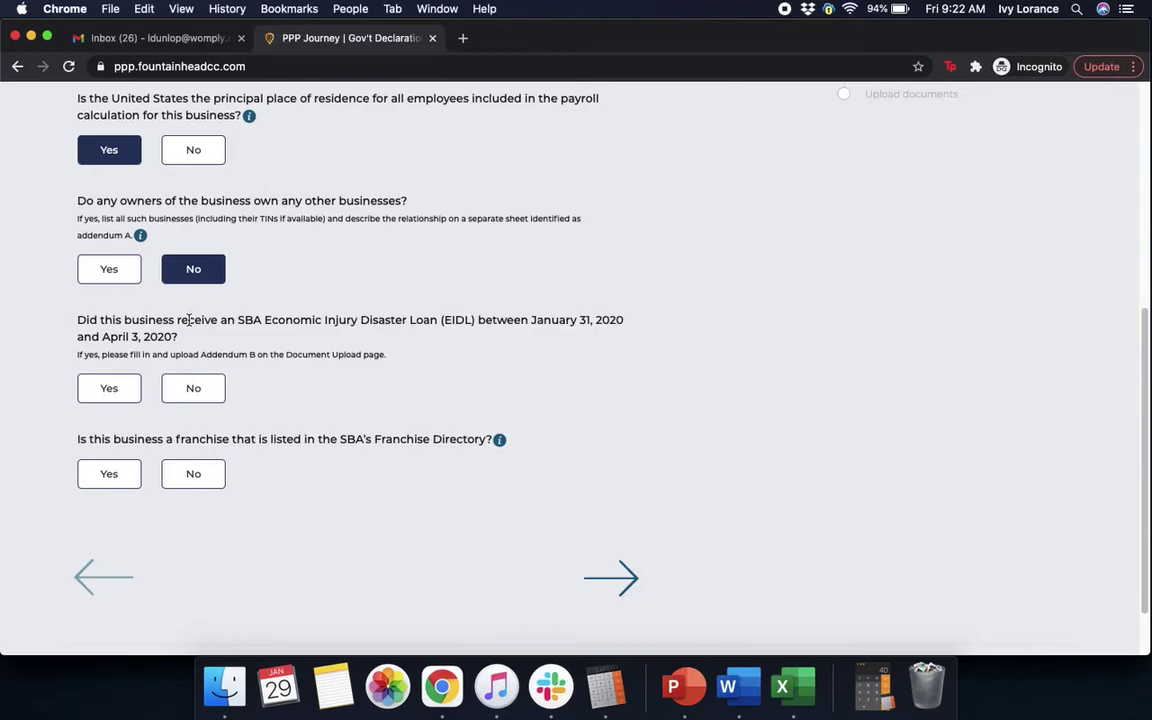
{"action": "left_click", "coordinate": [190, 391]}
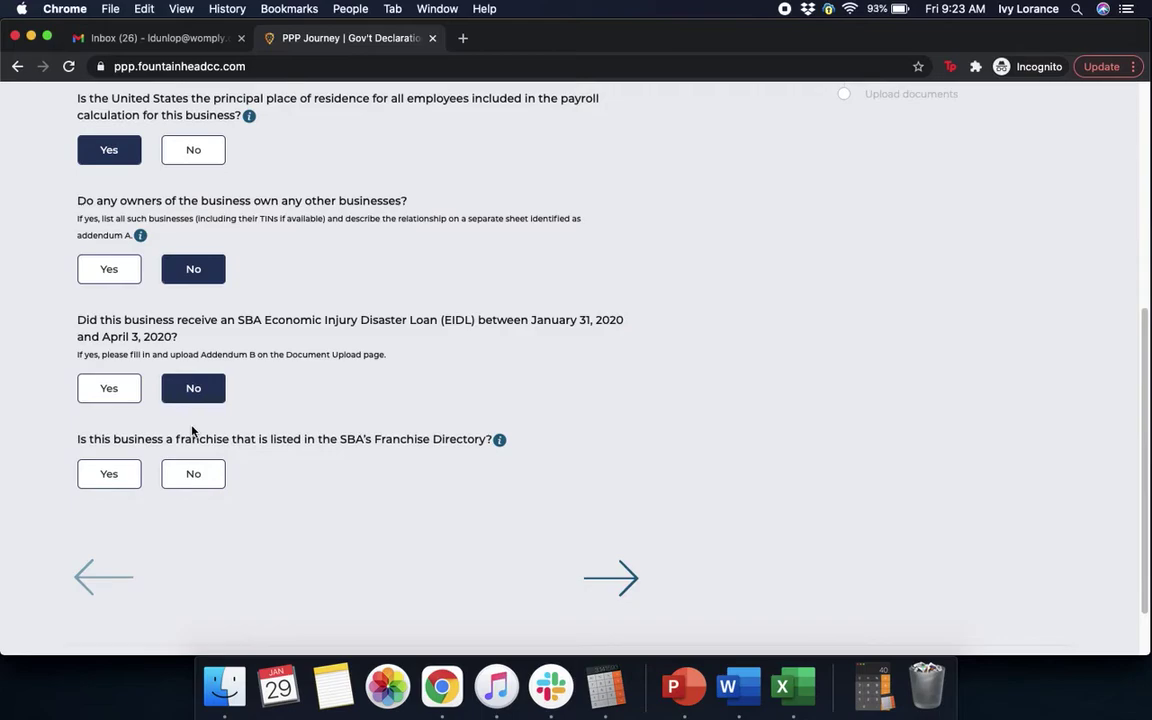
{"action": "left_click", "coordinate": [187, 482]}
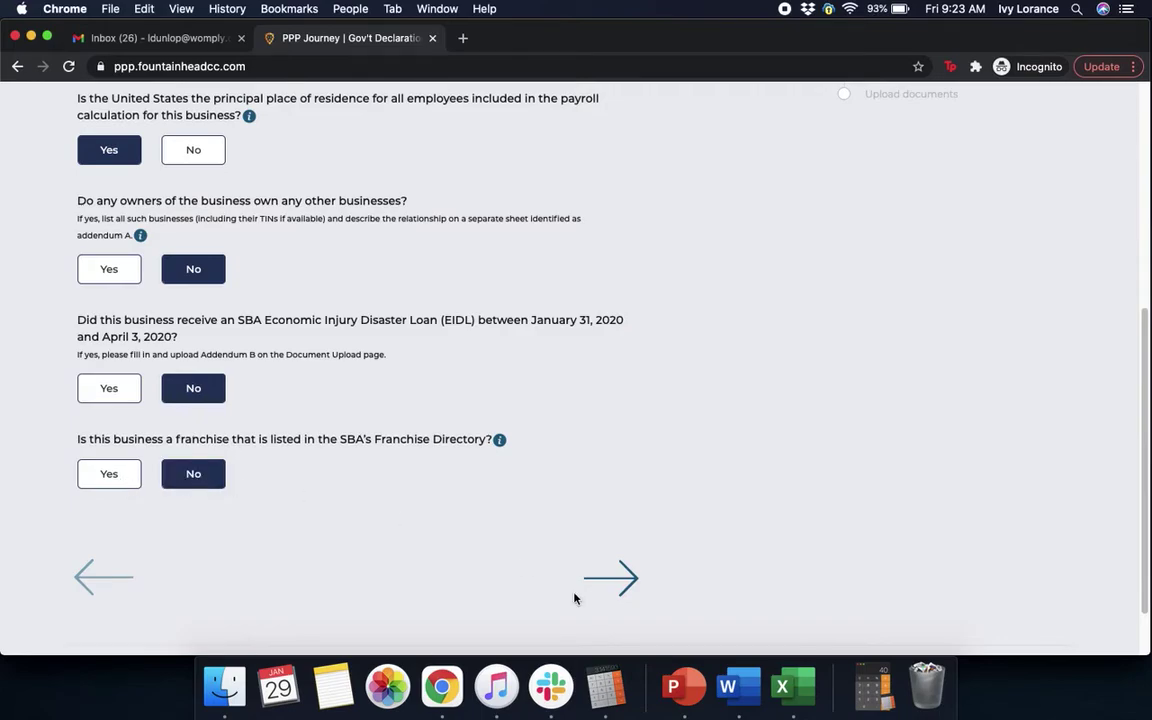
{"action": "left_click", "coordinate": [610, 577]}
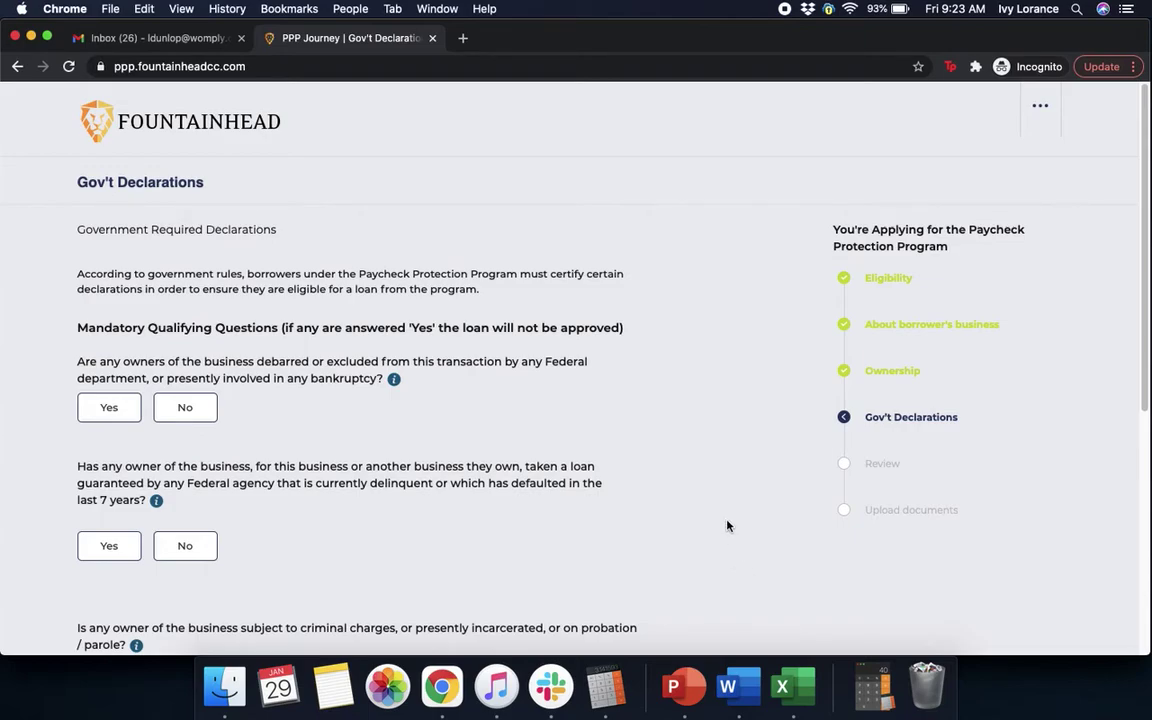
Answer No to the debarment/bankruptcy and defaulted federal loan questions.
{"action": "scroll", "coordinate": [725, 527], "scroll_direction": "down", "scroll_amount": 1}
{"action": "scroll", "coordinate": [727, 526], "scroll_direction": "down", "scroll_amount": 2}
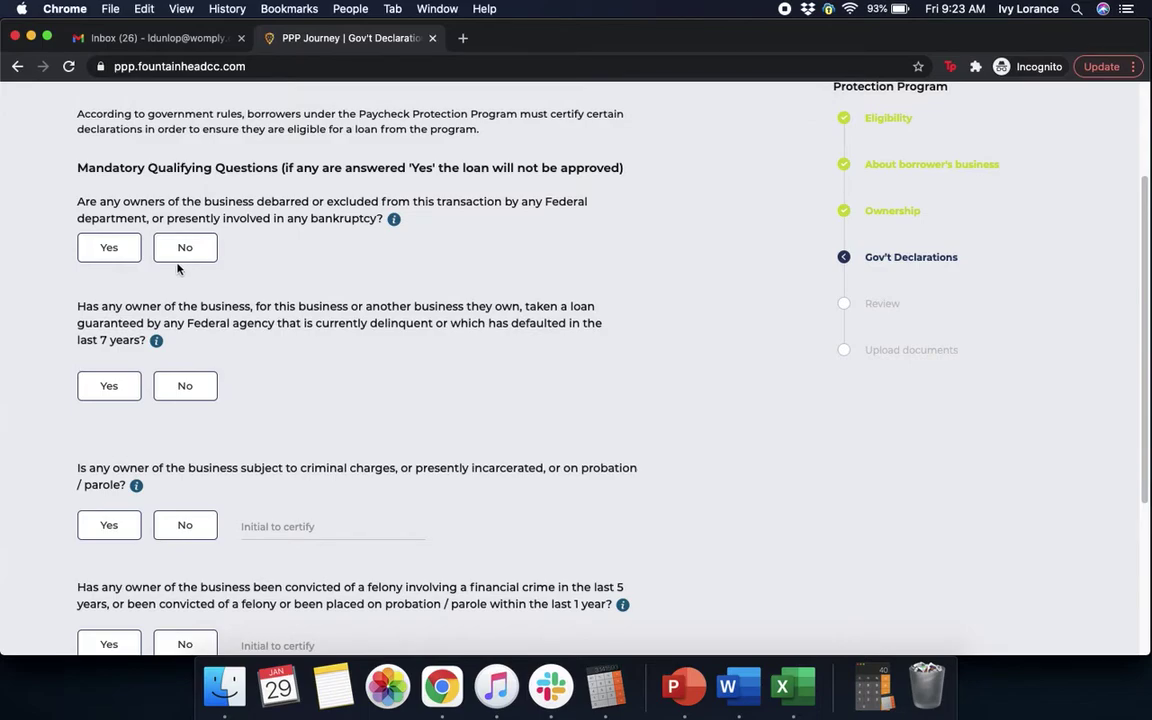
{"action": "left_click", "coordinate": [175, 248]}
{"action": "left_click", "coordinate": [185, 386]}
Answer No to the criminal charges and felony questions, initial both, and continue.
{"action": "scroll", "coordinate": [569, 389], "scroll_direction": "down", "scroll_amount": 5}
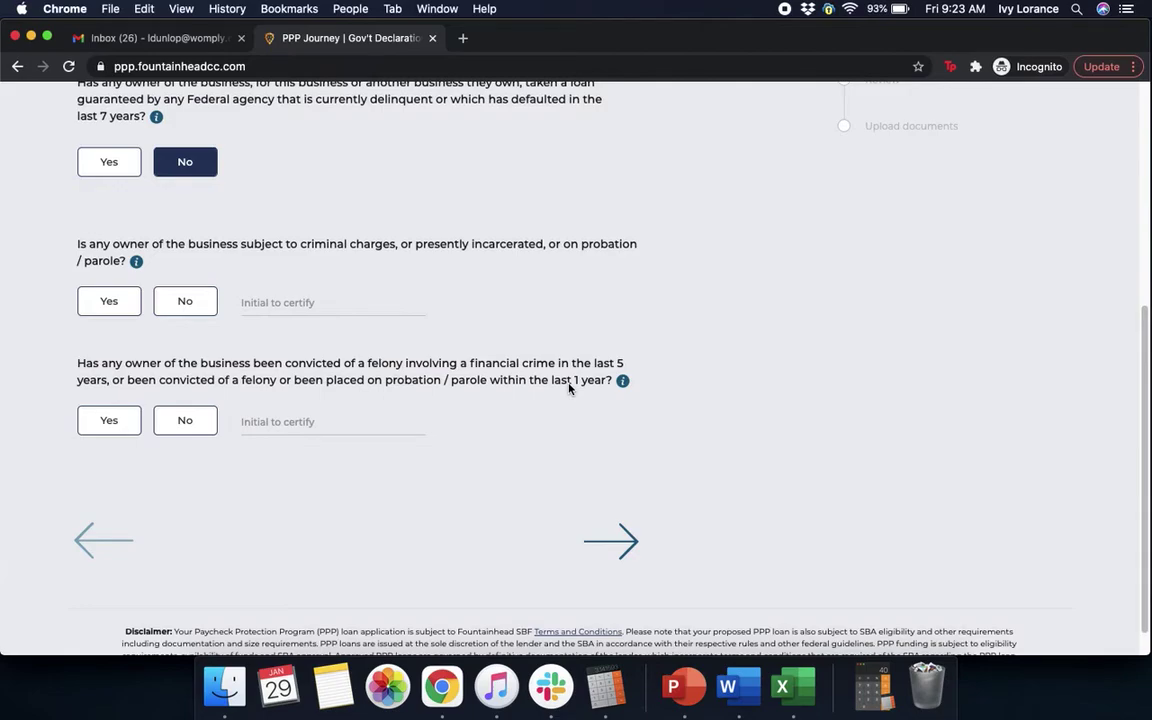
{"action": "left_click", "coordinate": [186, 301]}
{"action": "left_click", "coordinate": [300, 299]}
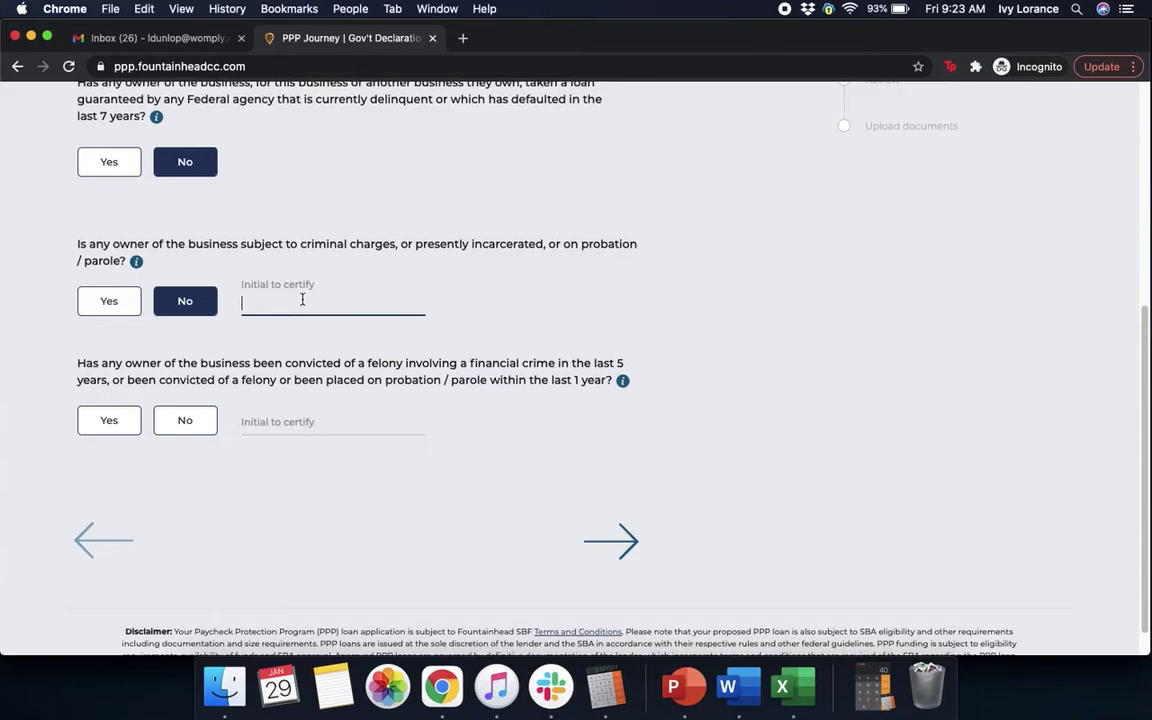
{"action": "type", "text": "IL"}
{"action": "key", "text": "BackSpace"}
{"action": "key", "text": "BackSpace"}
{"action": "type", "text": "IL"}
{"action": "left_click", "coordinate": [716, 353]}
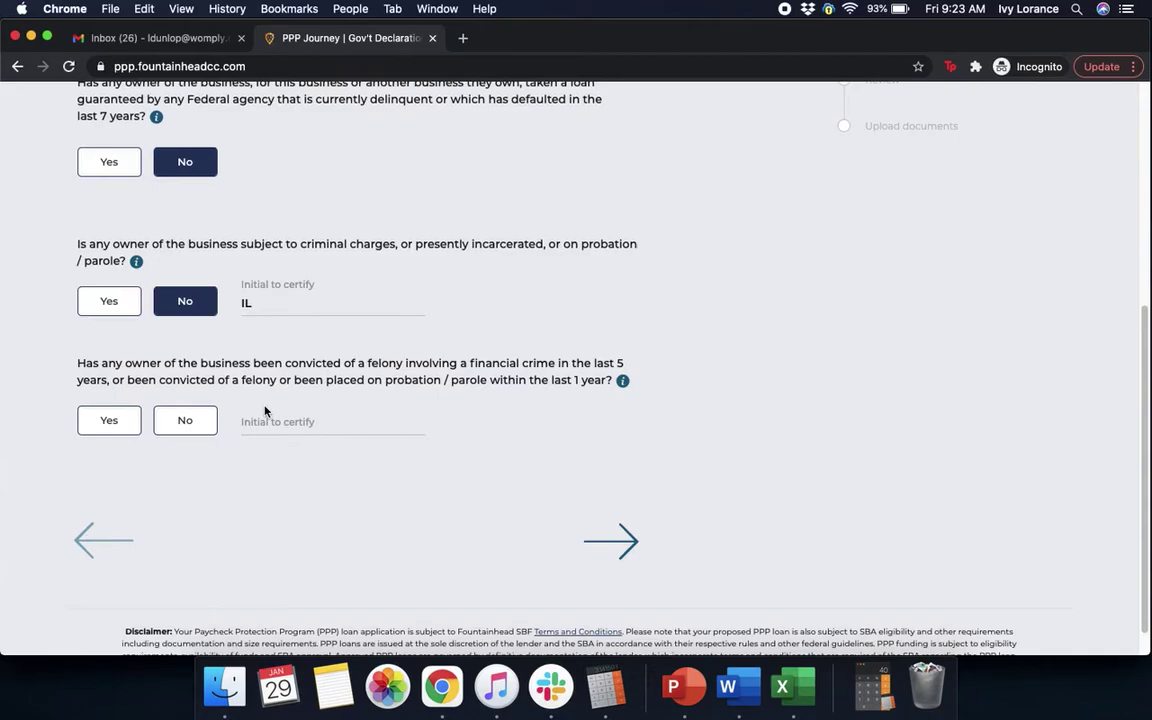
{"action": "left_click", "coordinate": [182, 428]}
{"action": "left_click", "coordinate": [269, 424]}
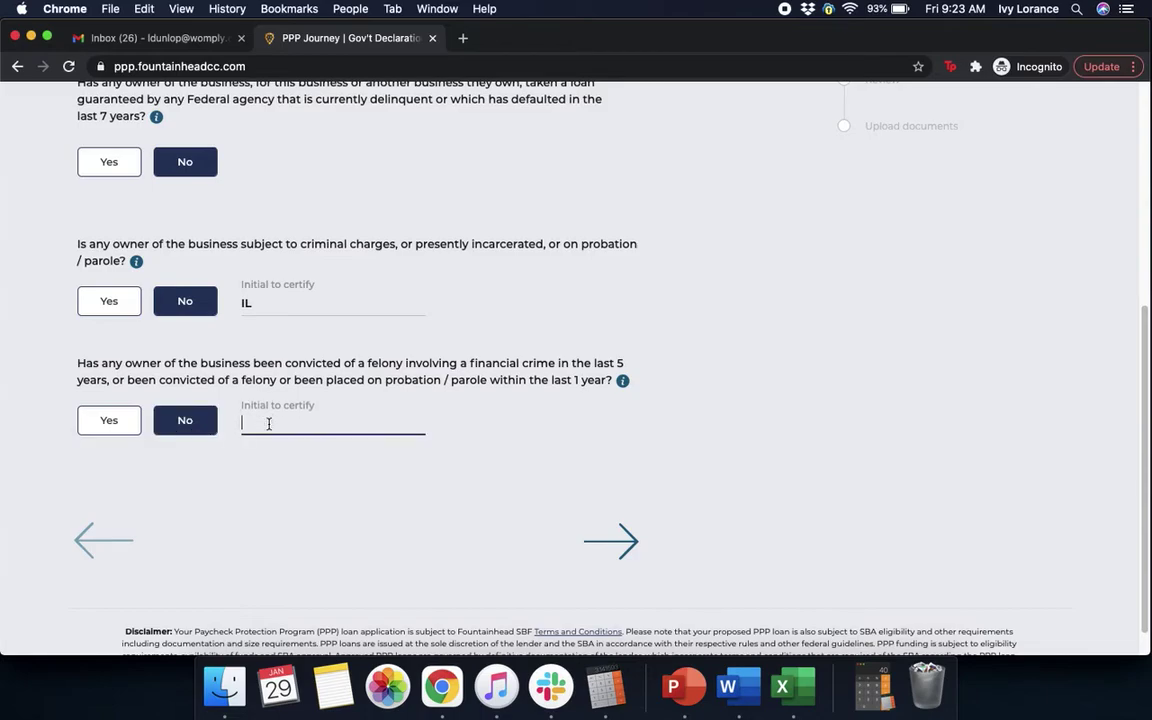
{"action": "type", "text": "I"}
{"action": "key", "text": "BackSpace"}
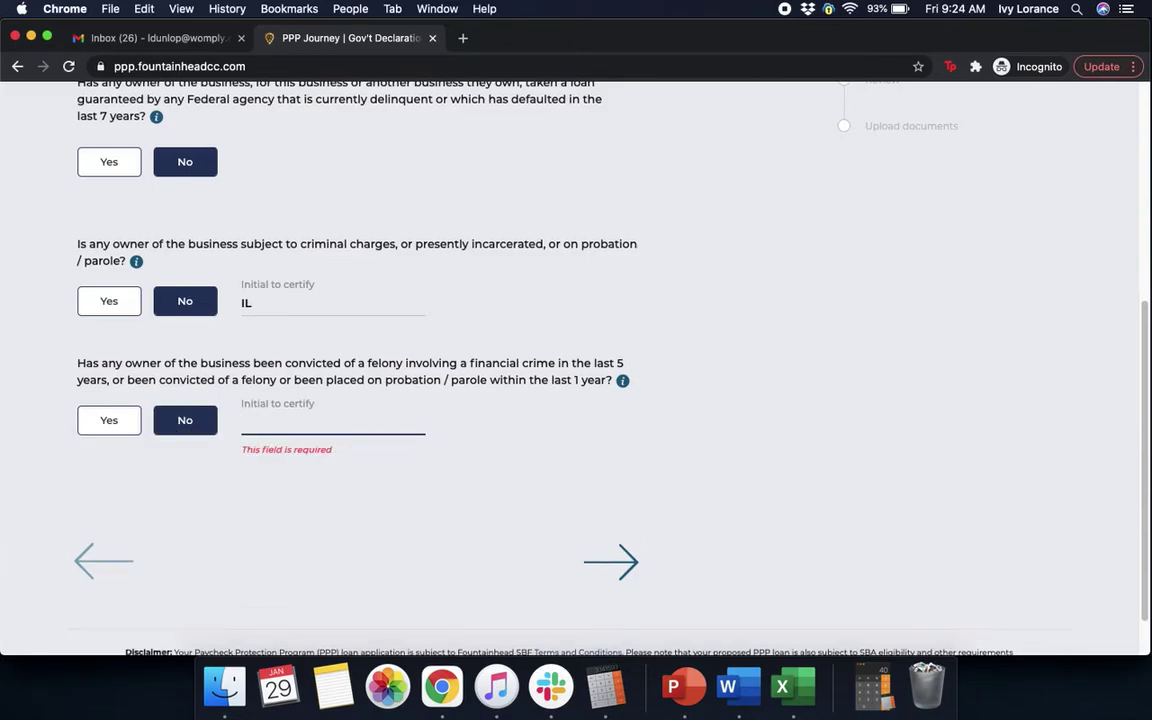
{"action": "type", "text": "IL"}
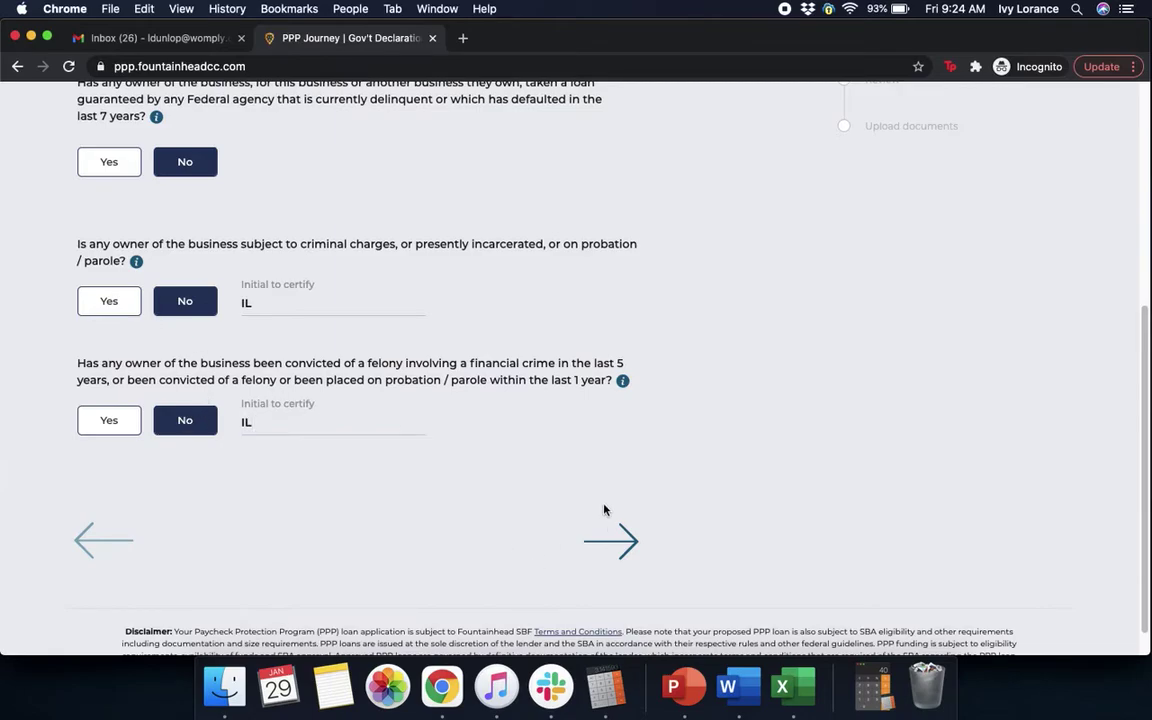
{"action": "left_click", "coordinate": [612, 543]}
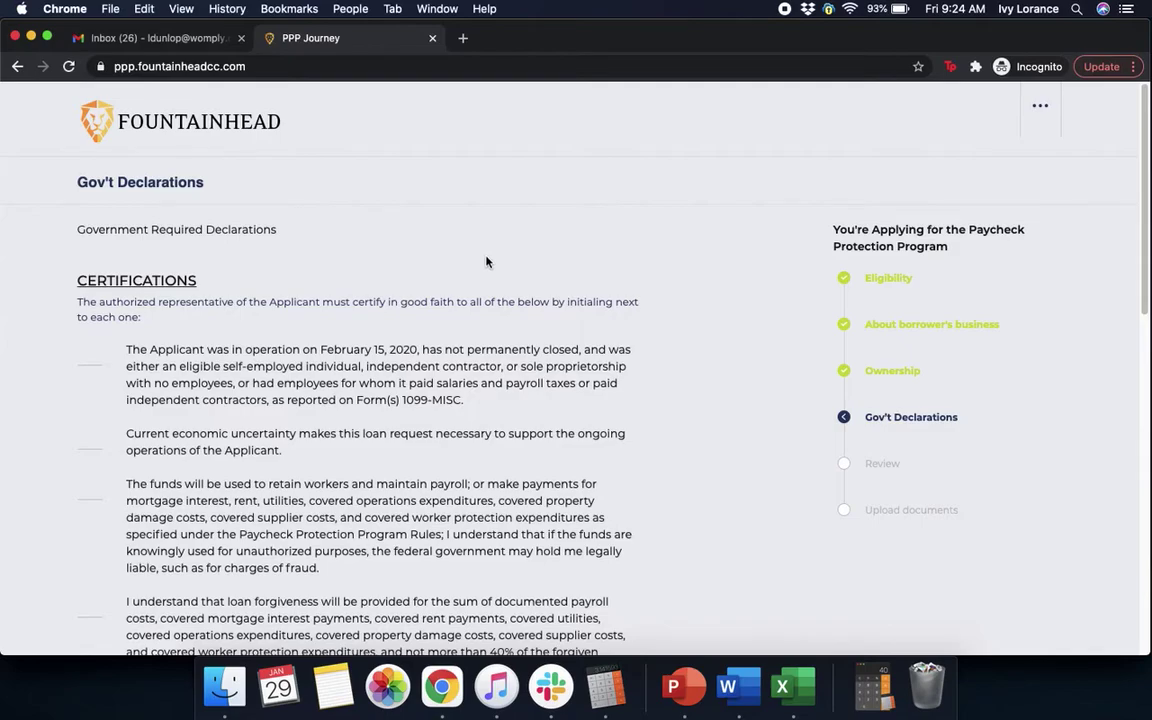
Type the owner's initials beside the first, second and third certification statements.
{"action": "scroll", "coordinate": [486, 262], "scroll_direction": "down", "scroll_amount": 2}
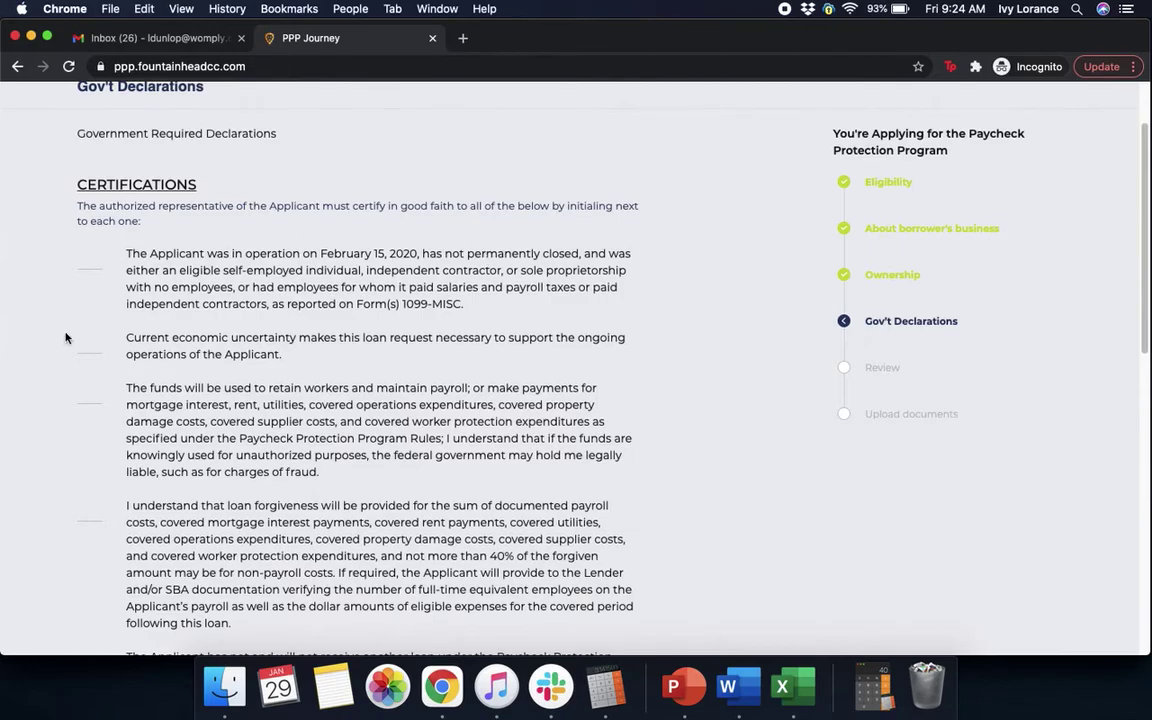
{"action": "left_click", "coordinate": [91, 255]}
{"action": "type", "text": "IL"}
{"action": "left_click", "coordinate": [87, 340]}
{"action": "type", "text": "IL"}
{"action": "left_click", "coordinate": [91, 398]}
{"action": "type", "text": "IL"}
{"action": "left_click_drag", "start_coordinate": [1145, 323], "coordinate": [1147, 444]}
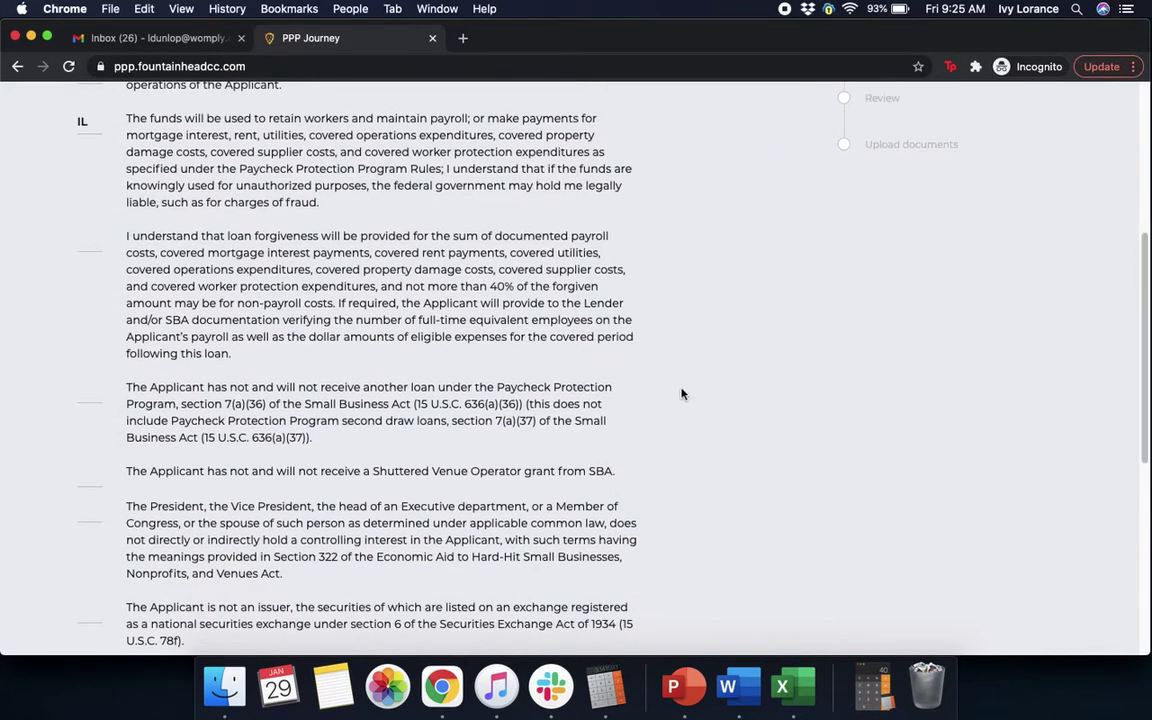